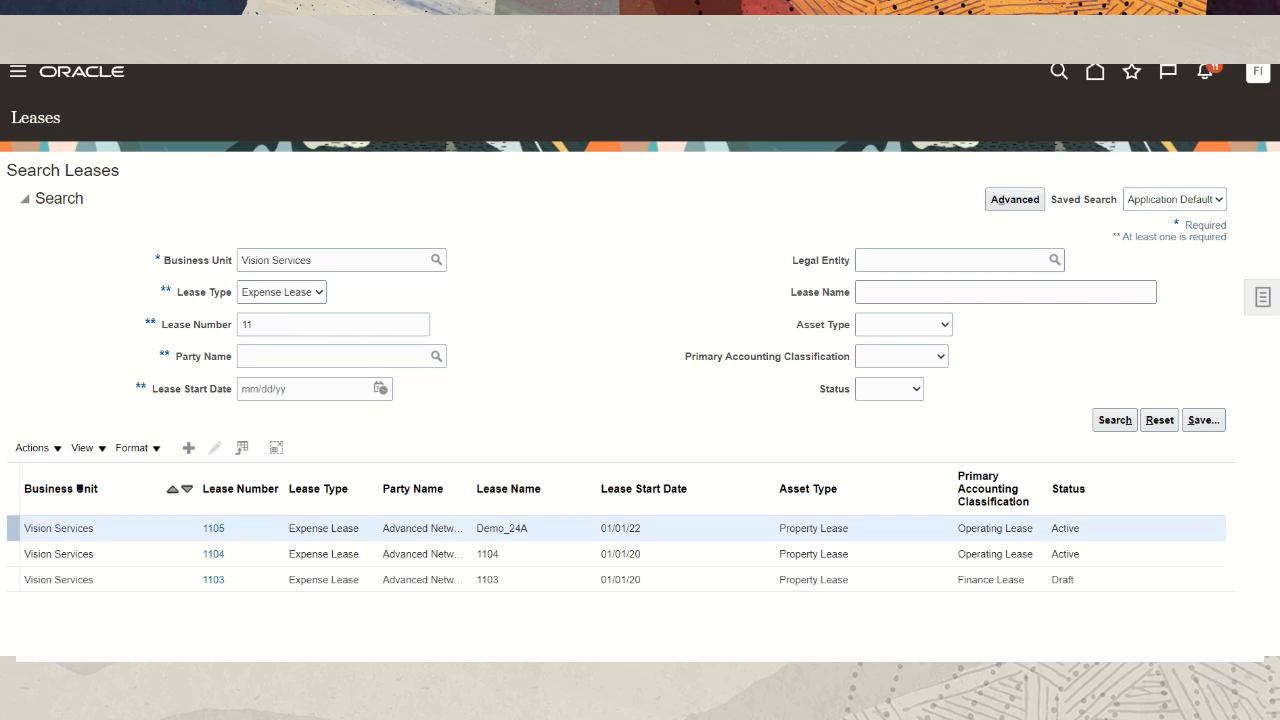
- Create an amendment of the Demo_24A lease with subtype Scope Decrease and commencement date 08/01/23
click(57, 449)
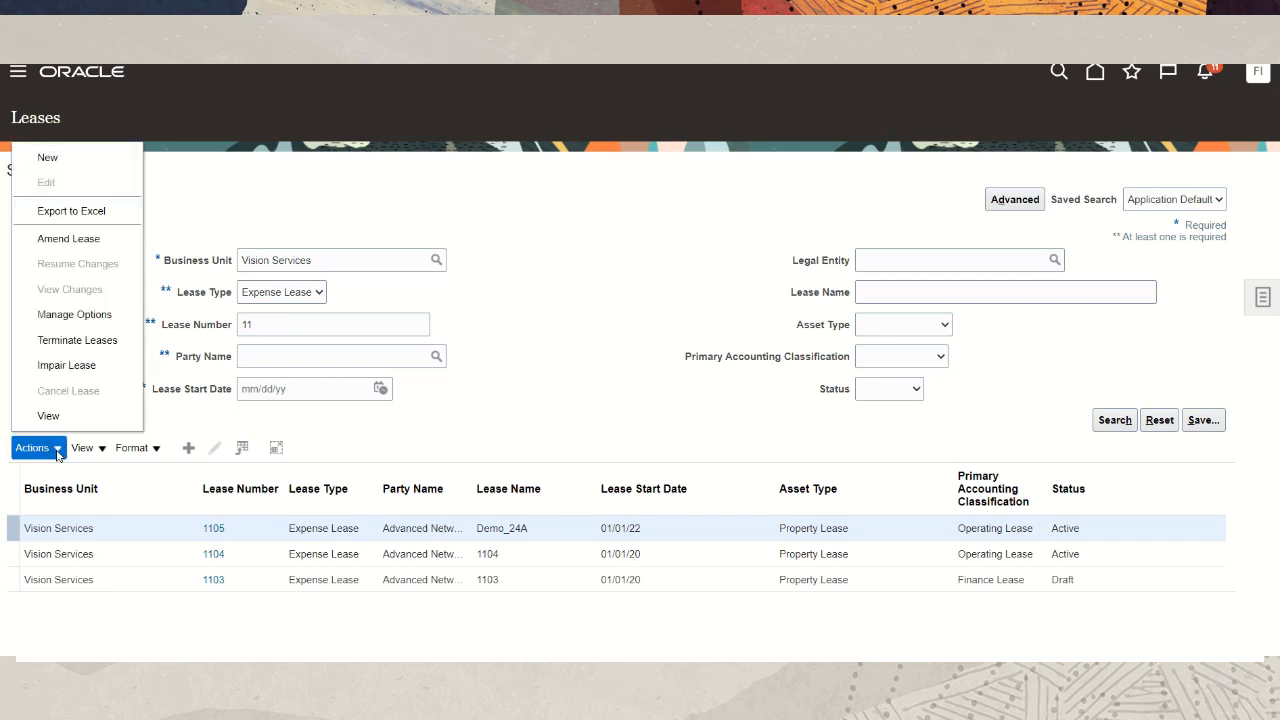
click(66, 246)
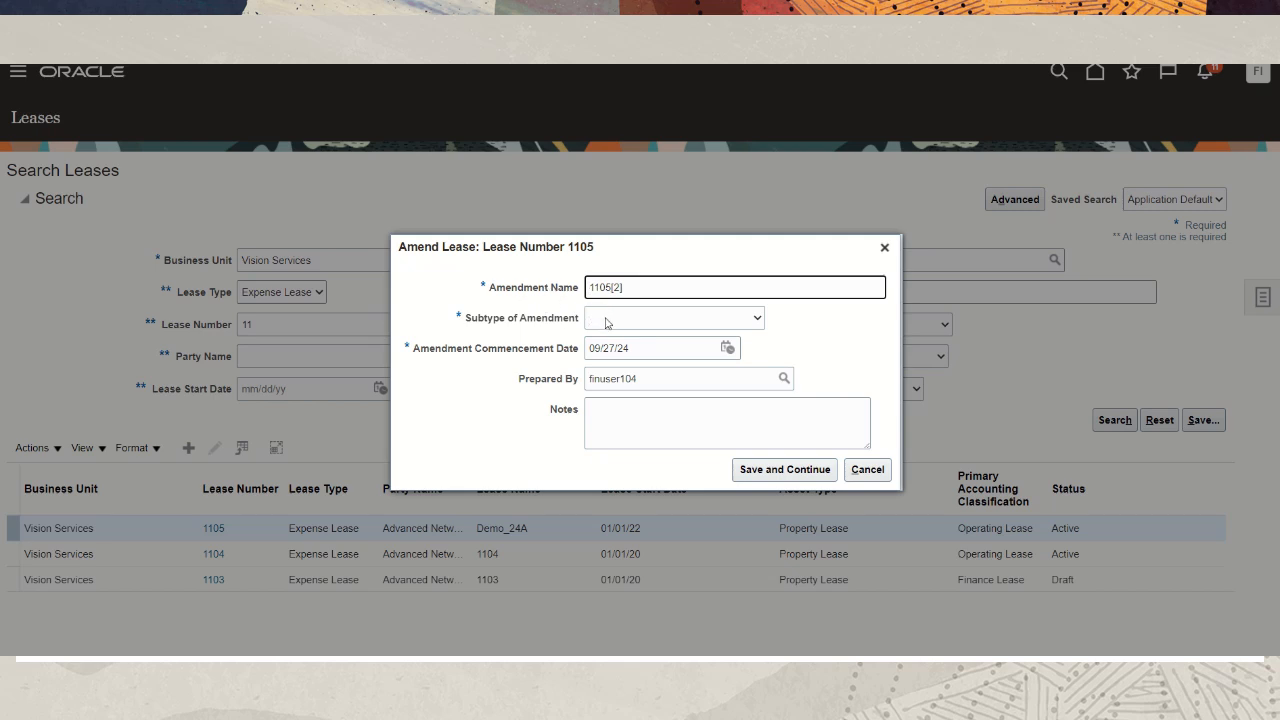
click(759, 322)
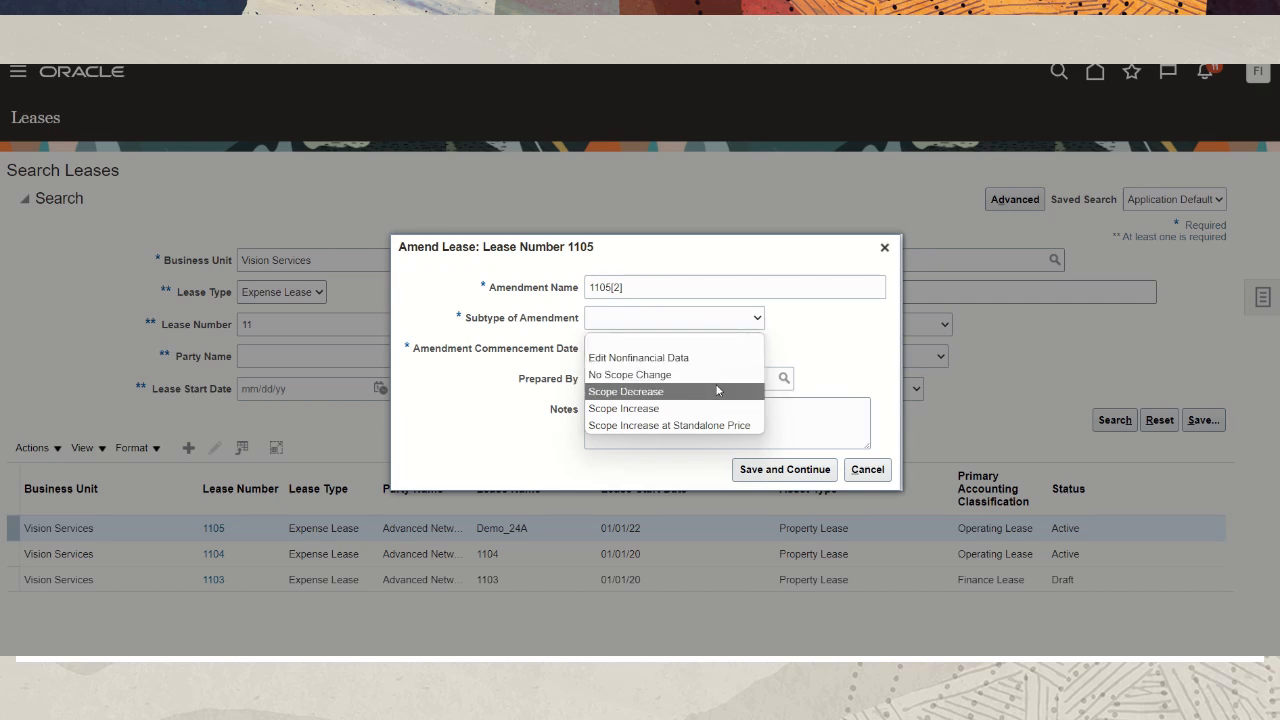
click(717, 391)
drag(646, 350, 586, 350)
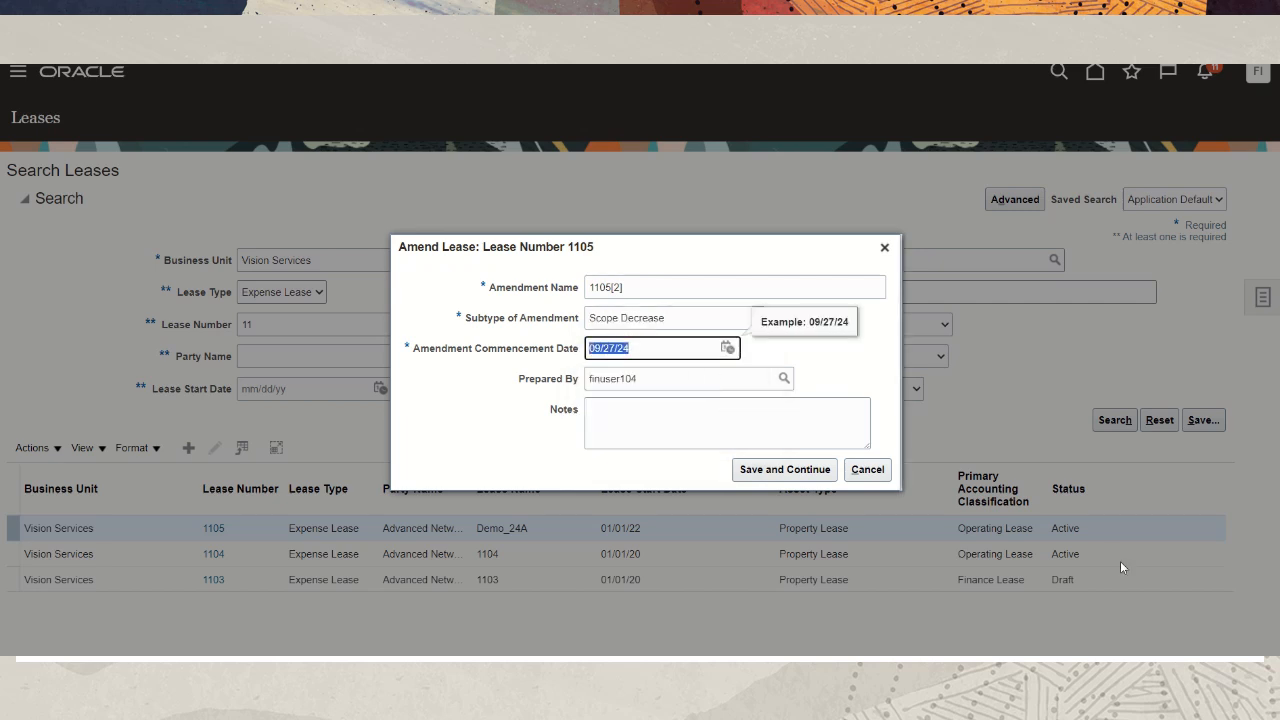
text(08/01/23)
click(771, 472)
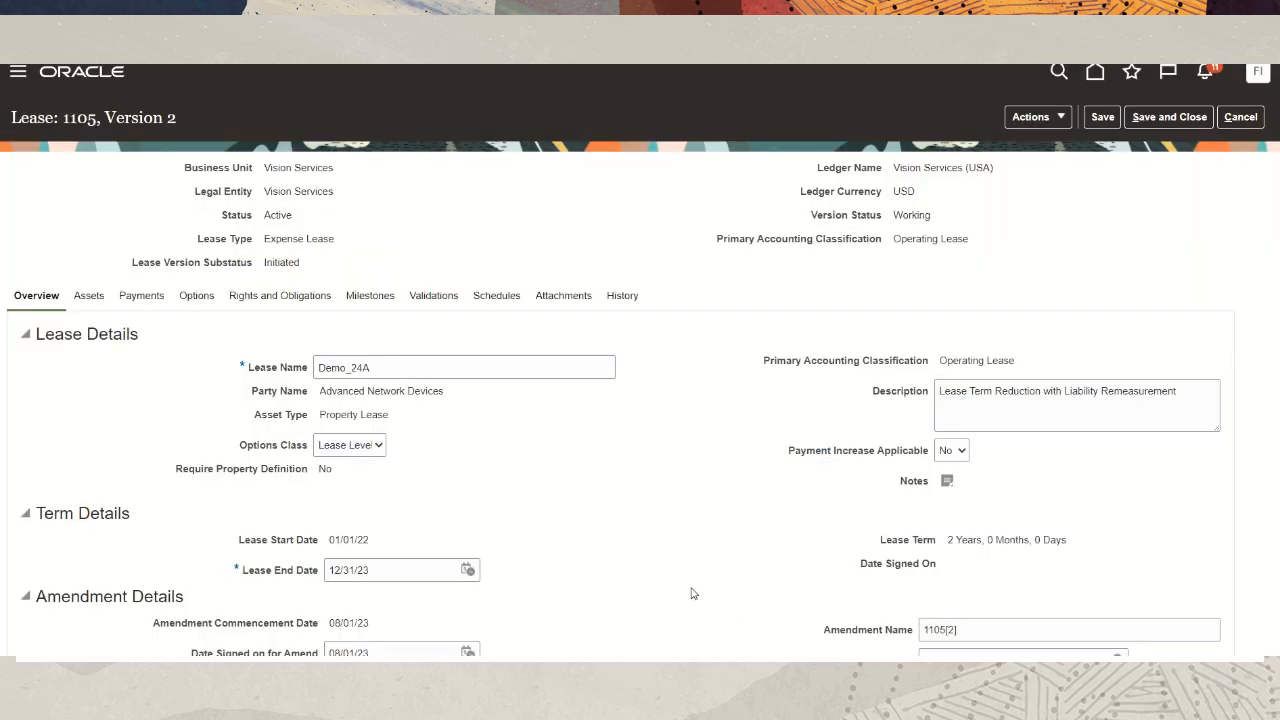
- Shorten the lease term by setting the lease end date to 09/30/23
scroll(693, 593, down, 1)
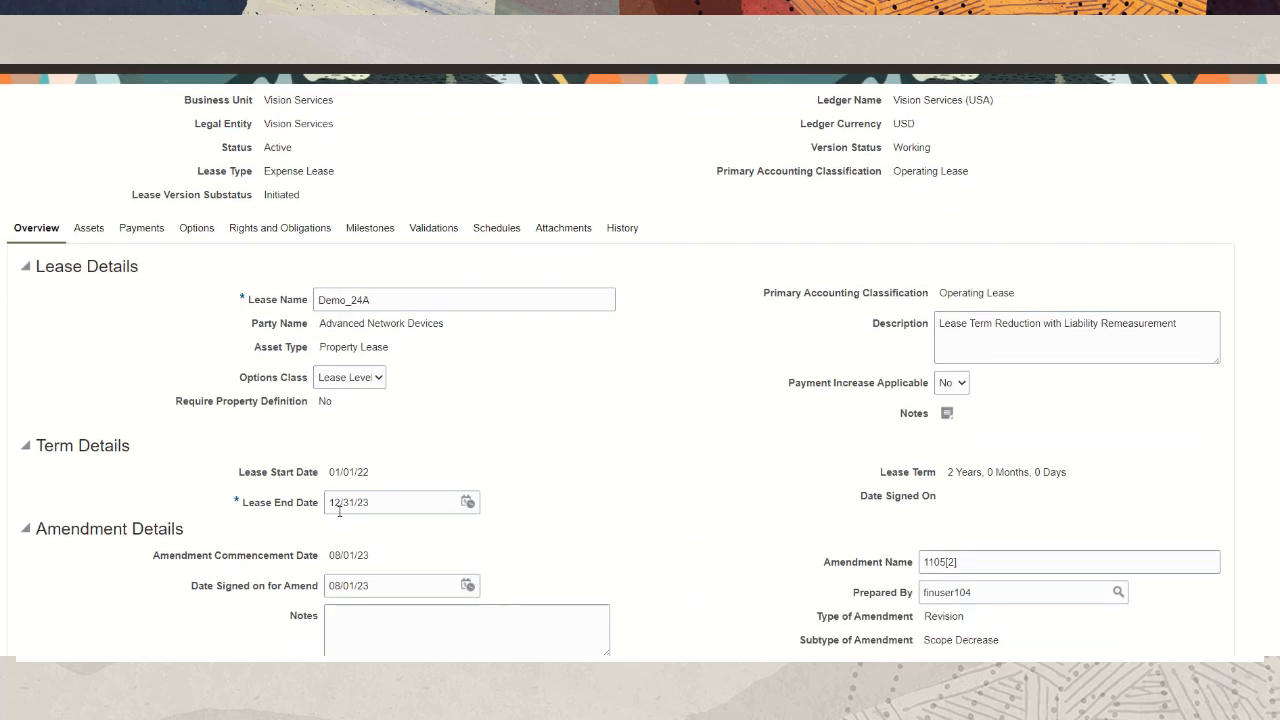
drag(355, 502, 321, 508)
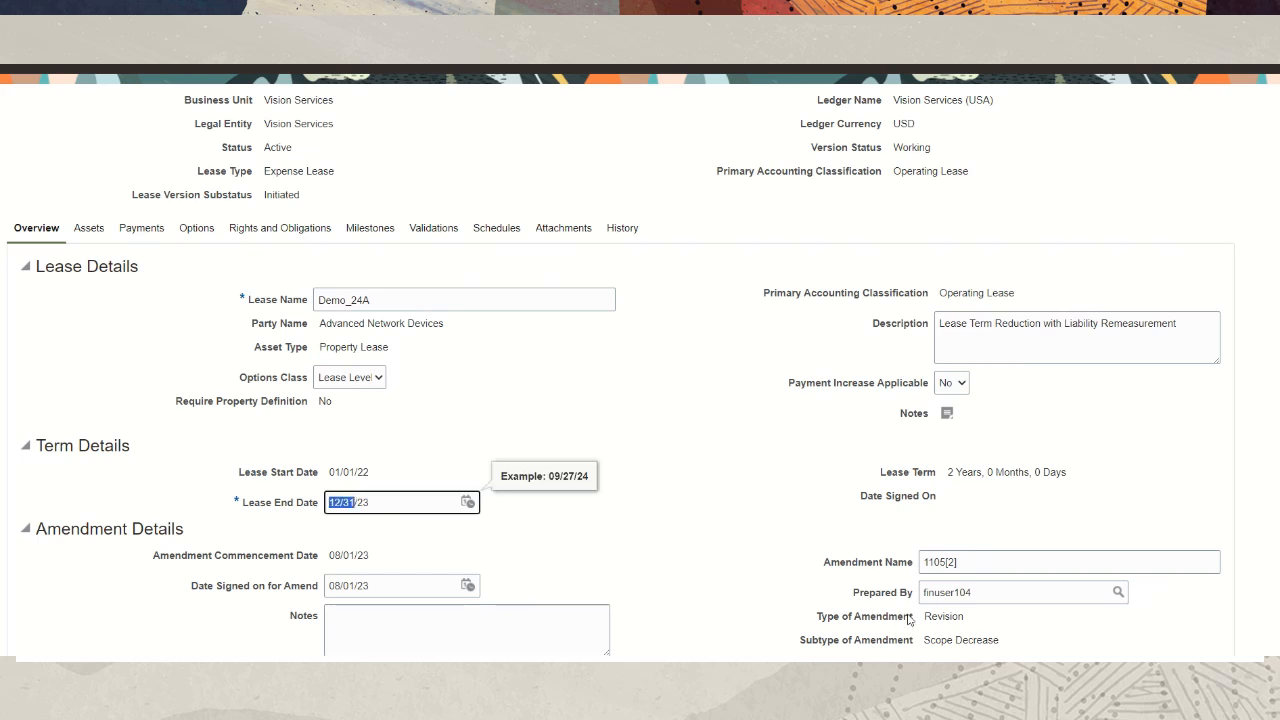
text(9/30)
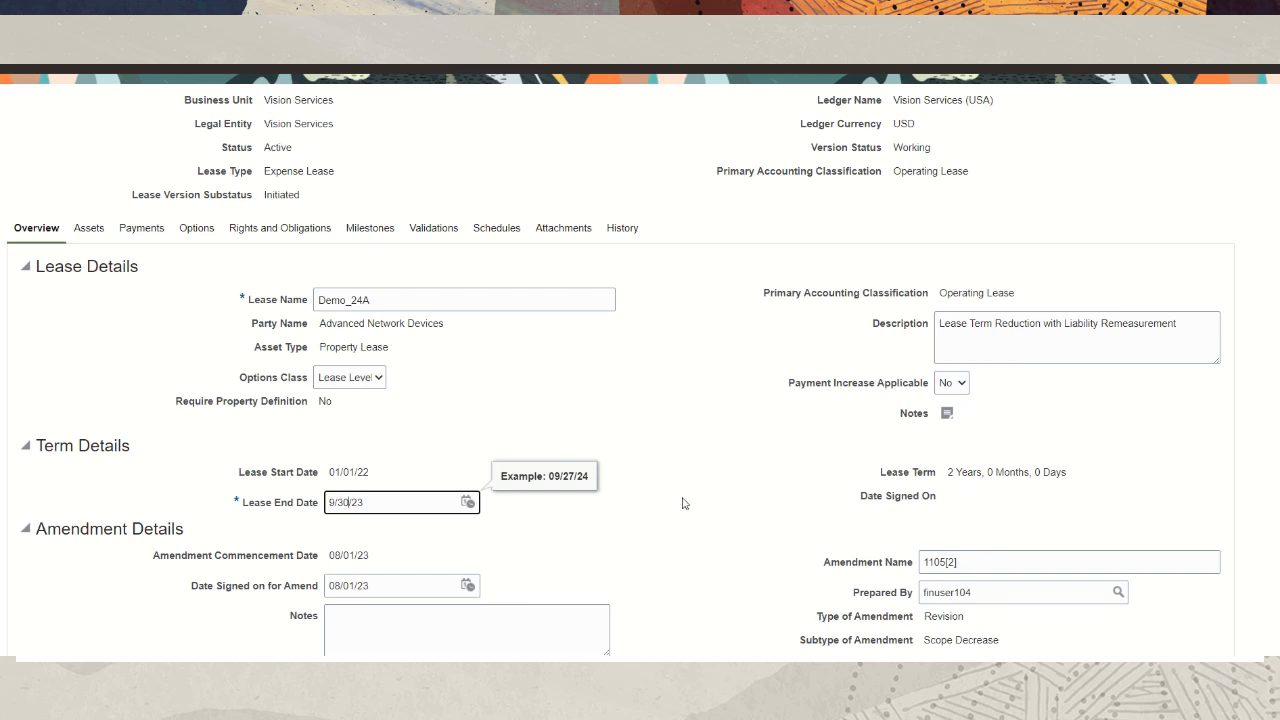
click(695, 556)
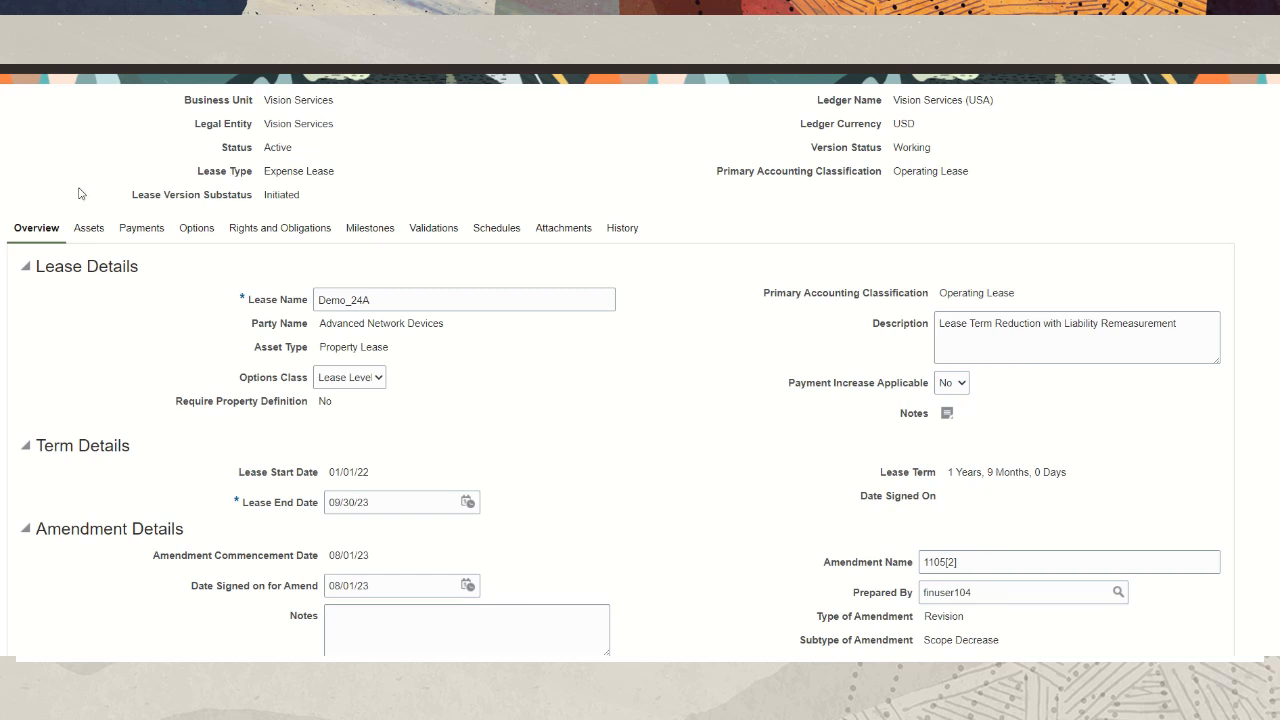
- Set the end date of the leased asset to 09/30/23
click(89, 229)
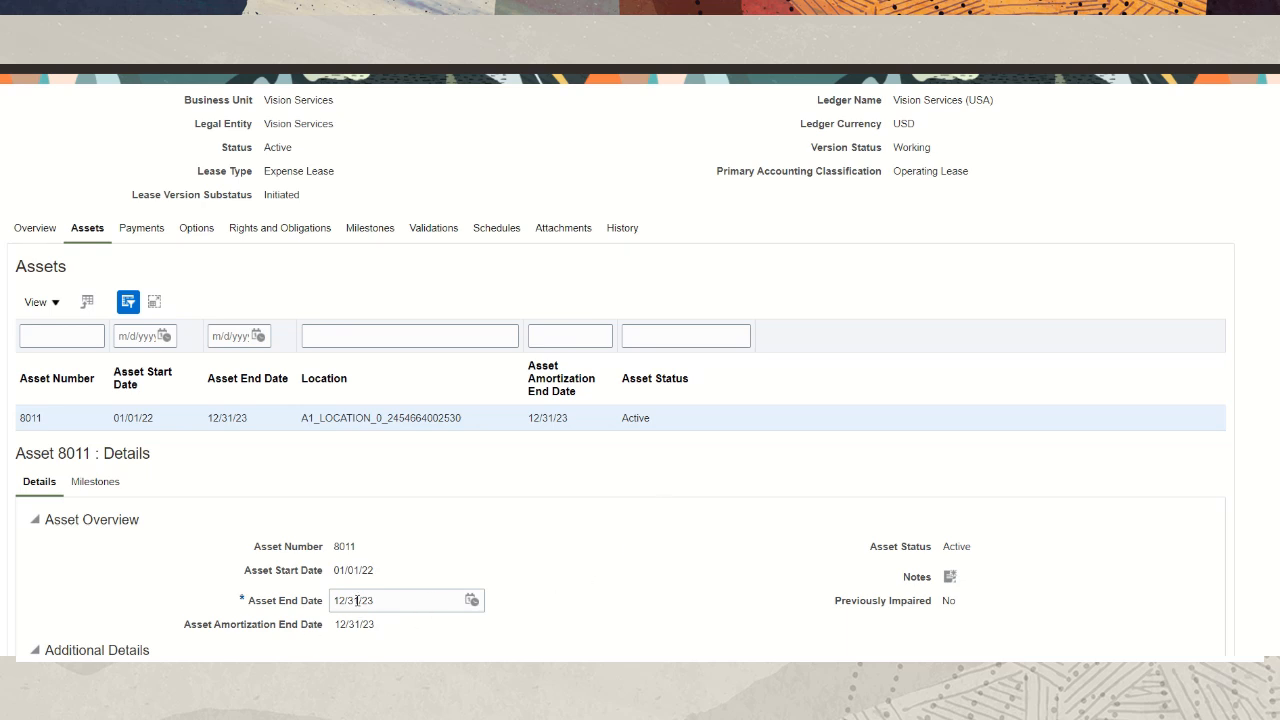
drag(359, 600, 322, 605)
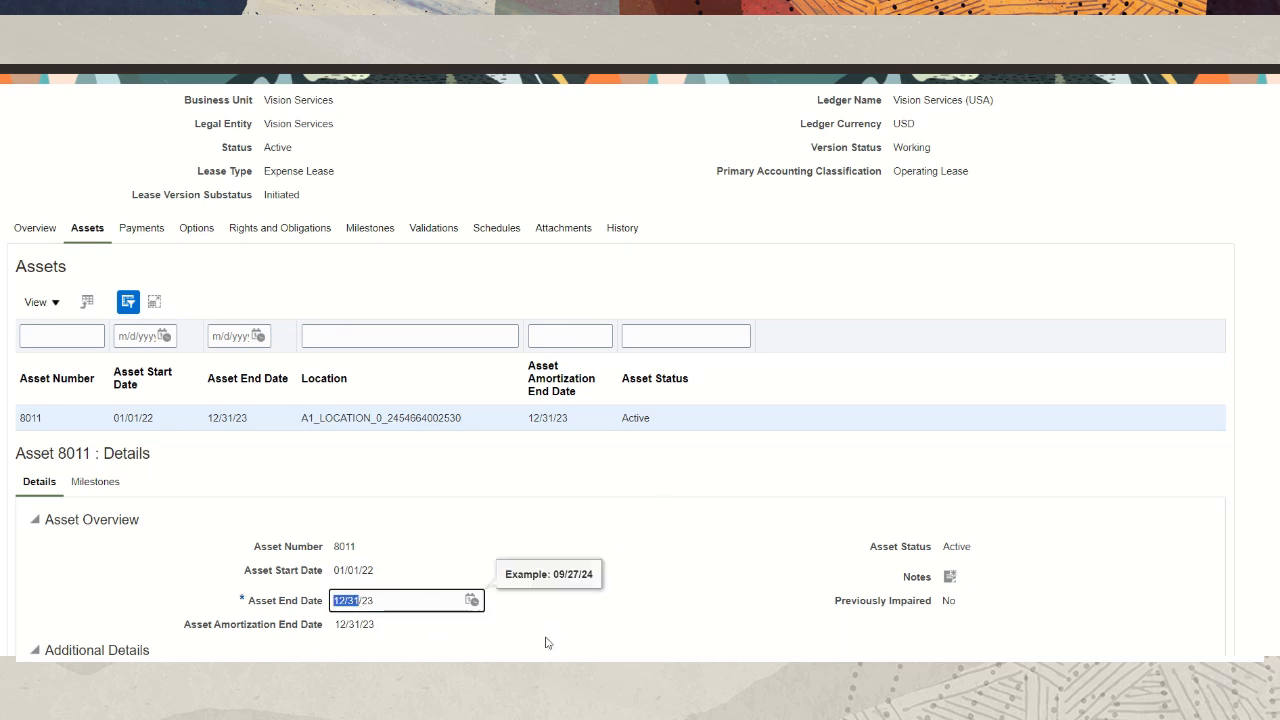
text(9/30)
click(601, 523)
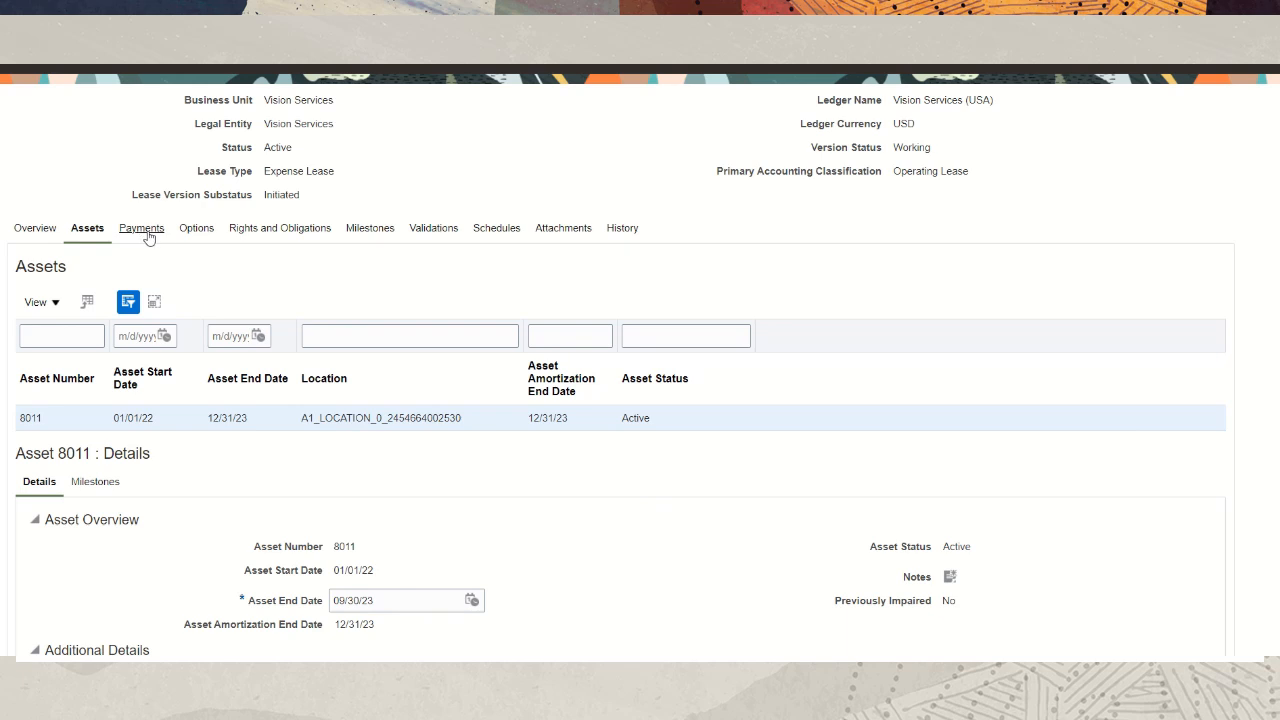
- Split the recurring schedule line of the Base Rent payment
click(147, 233)
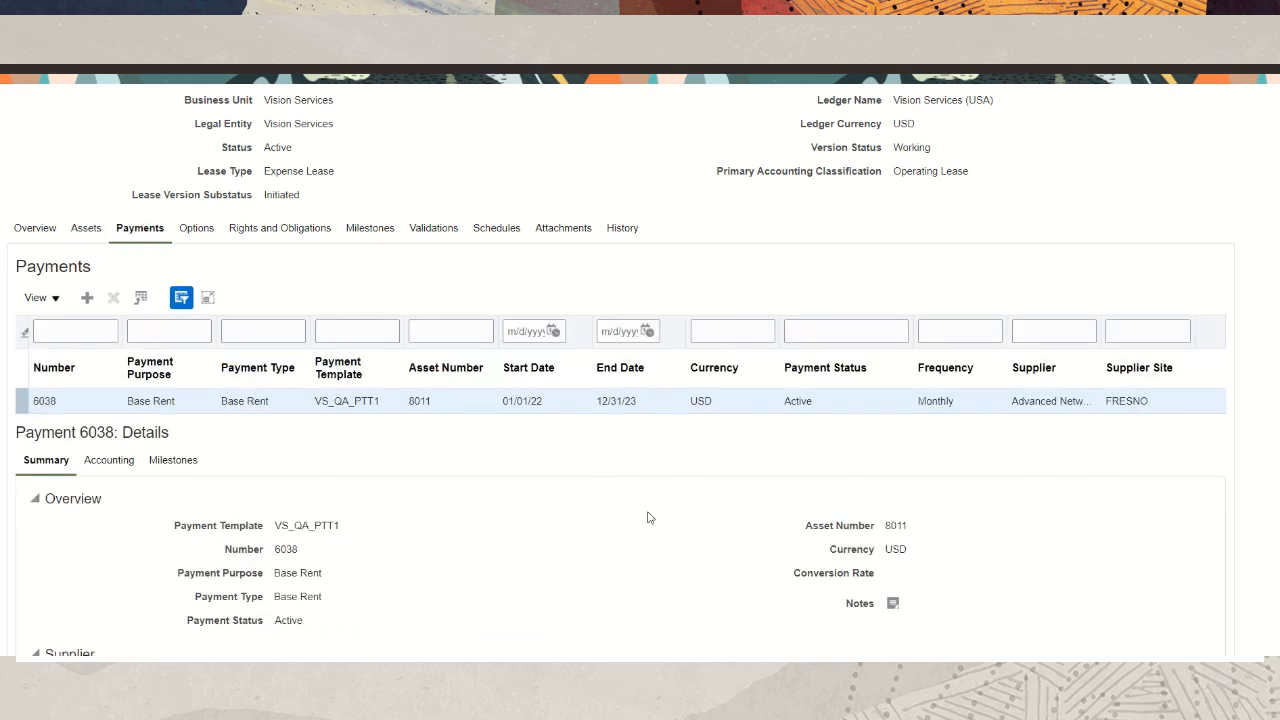
scroll(648, 517, down, 1)
scroll(650, 517, down, 1)
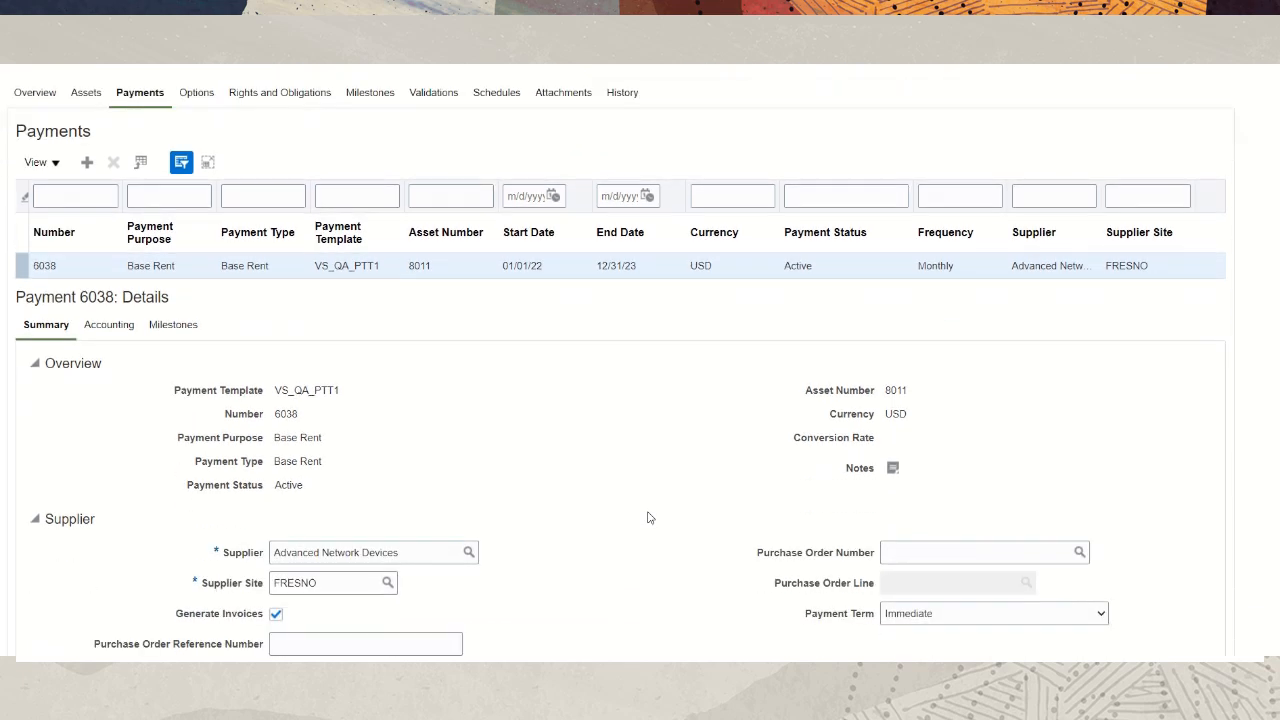
scroll(648, 517, down, 3)
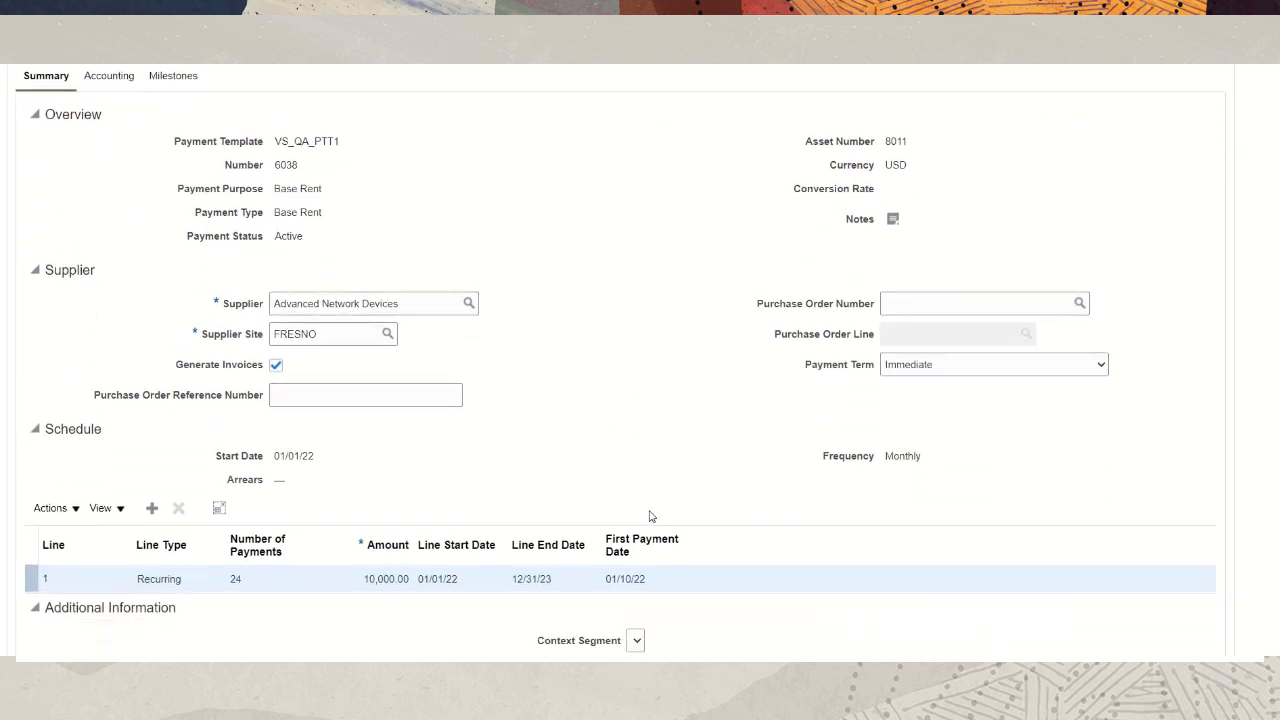
scroll(650, 516, down, 1)
click(76, 511)
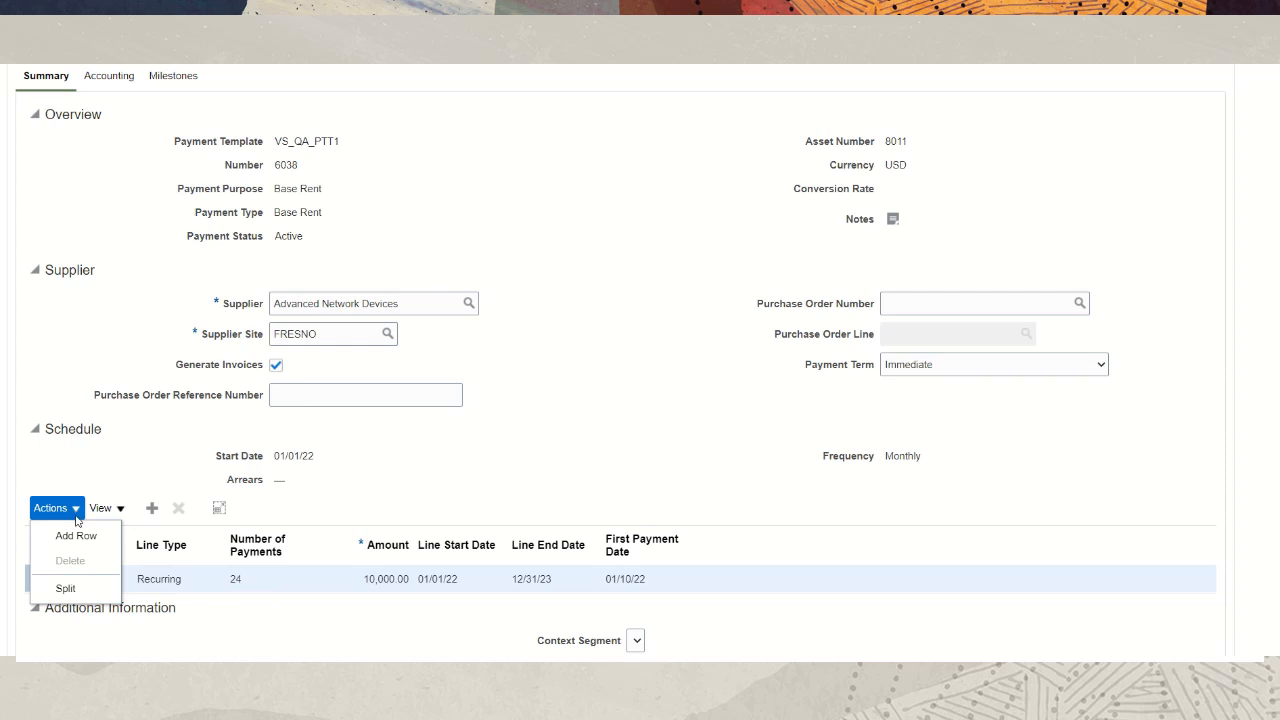
click(75, 591)
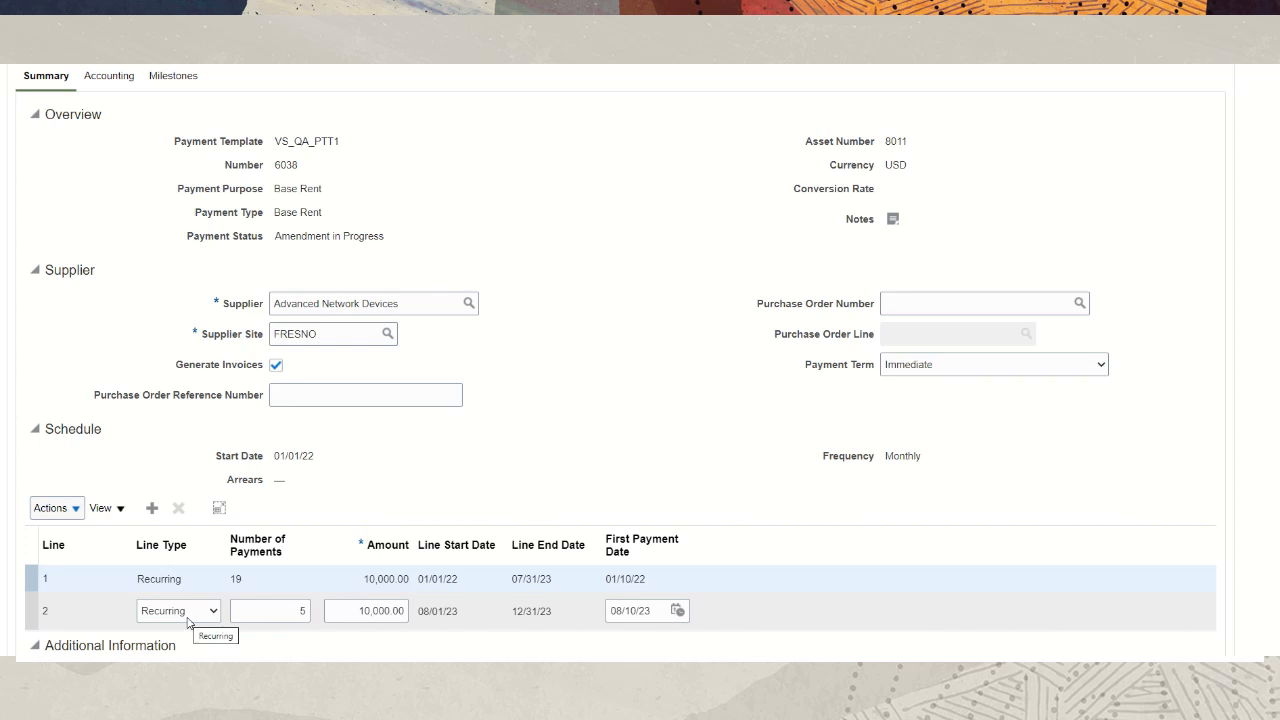
- Set the second Base Rent schedule line to 2 payments with an amount of 5,000.00
double_click(300, 611)
key(BackSpace)
click(301, 612)
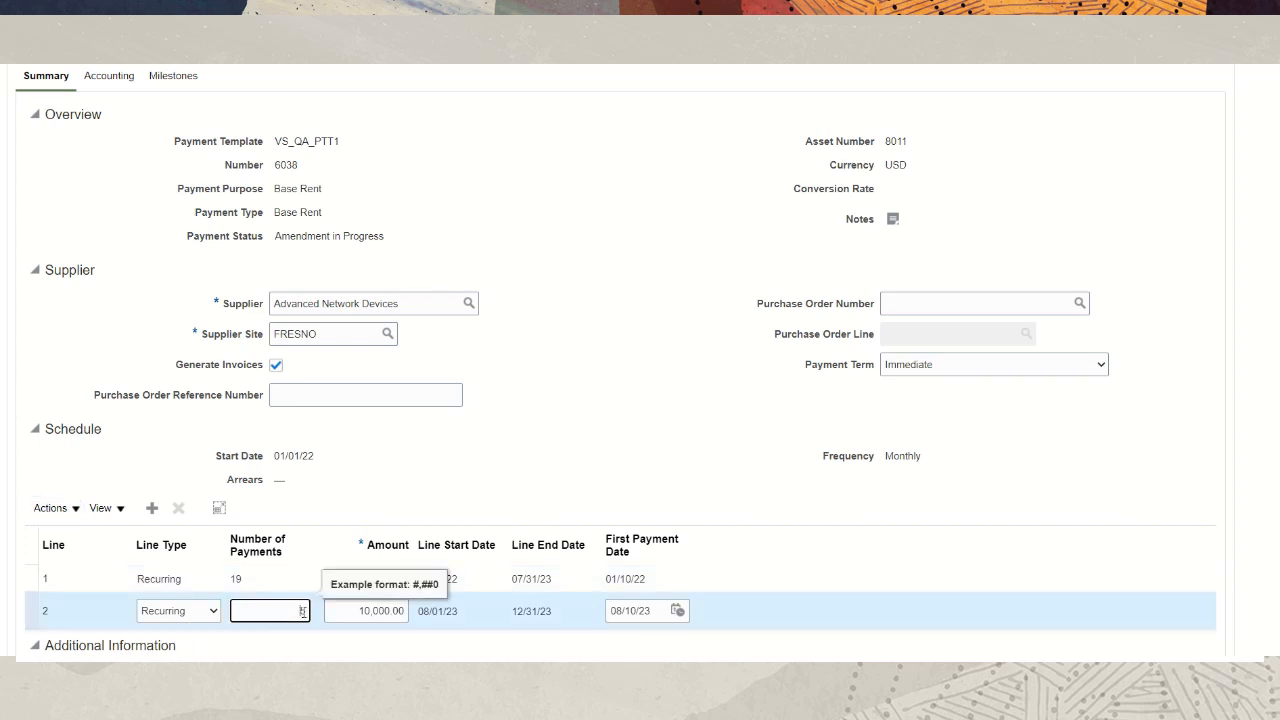
text(5)
text(2)
click(338, 636)
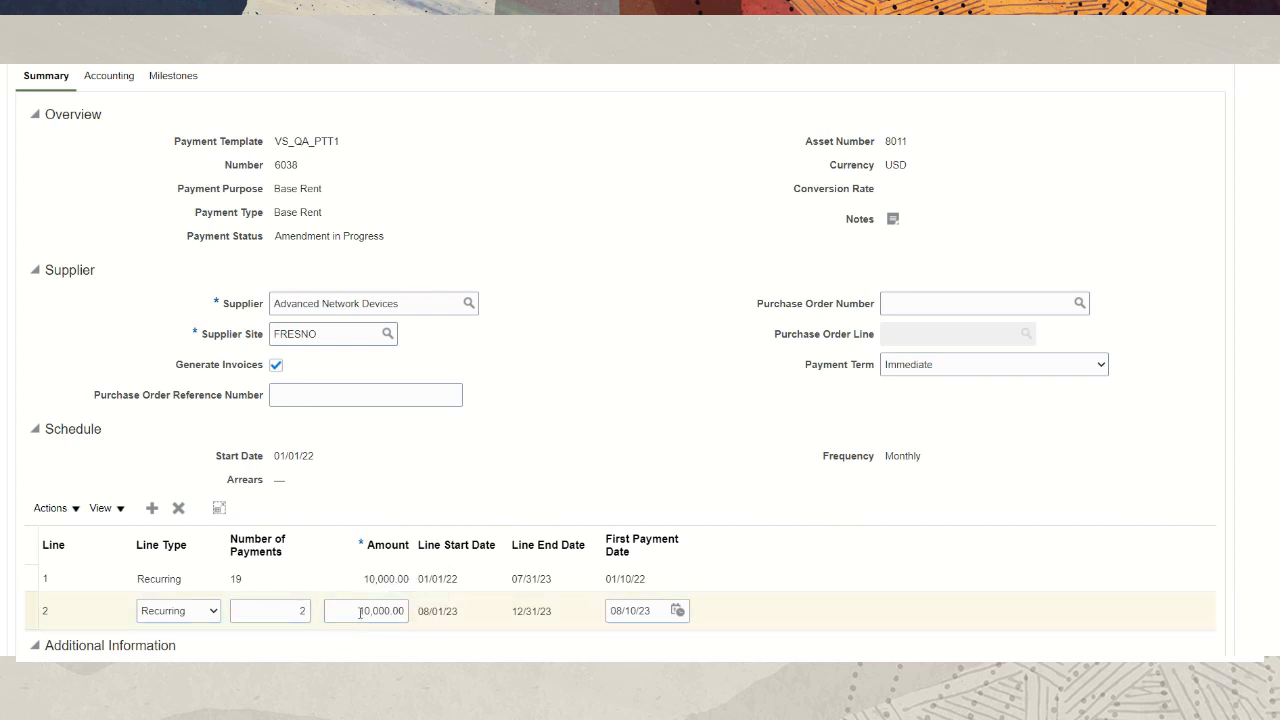
click(361, 612)
drag(358, 612, 370, 612)
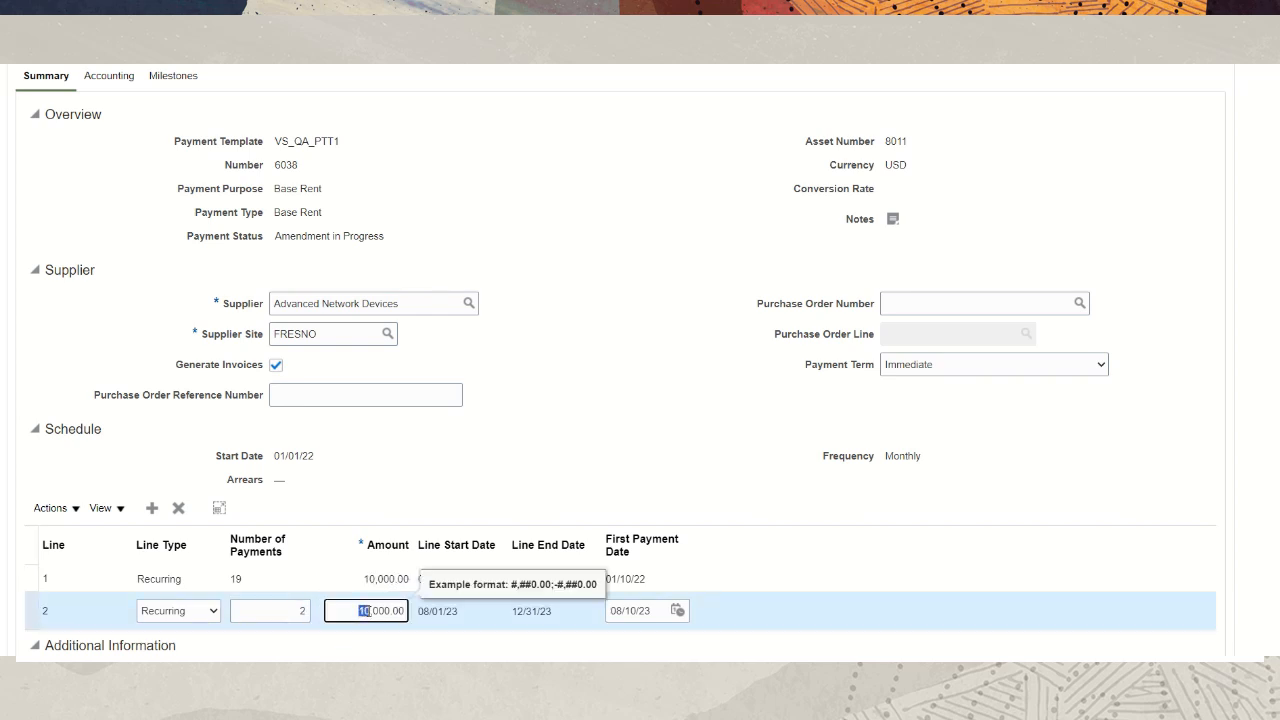
text(5)
click(428, 632)
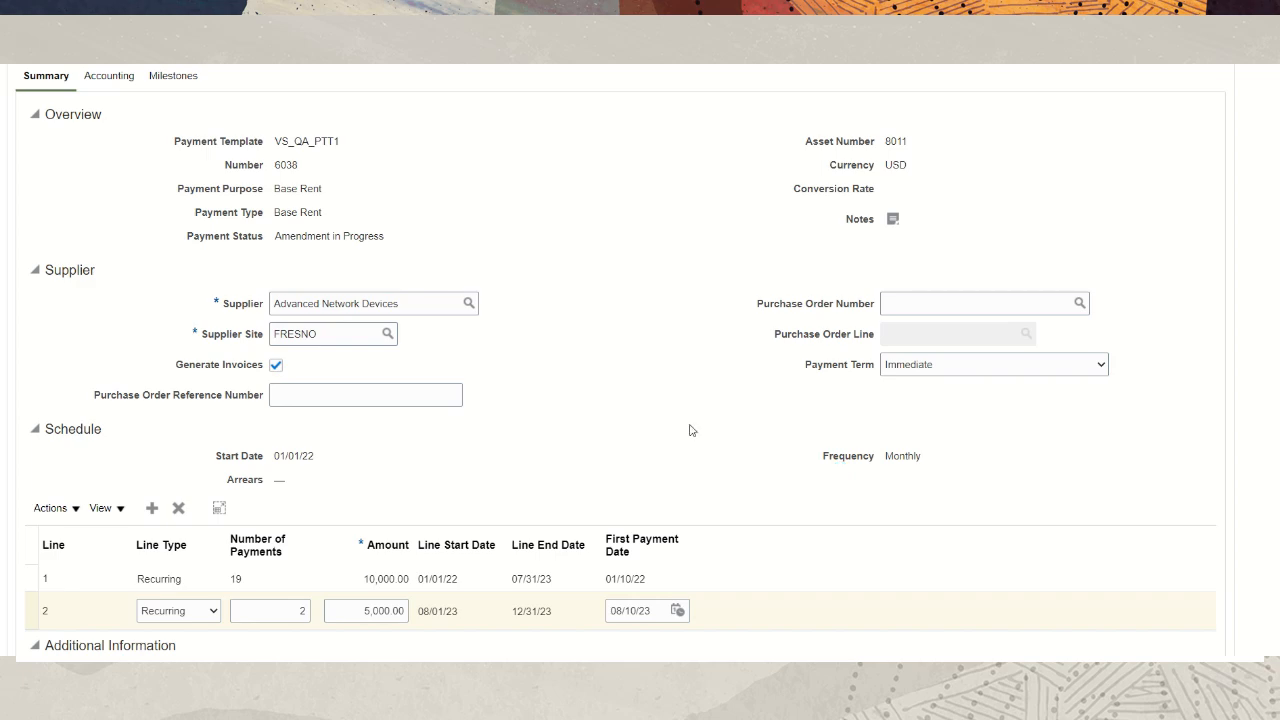
- Save the amended lease and validate it
scroll(676, 424, up, 5)
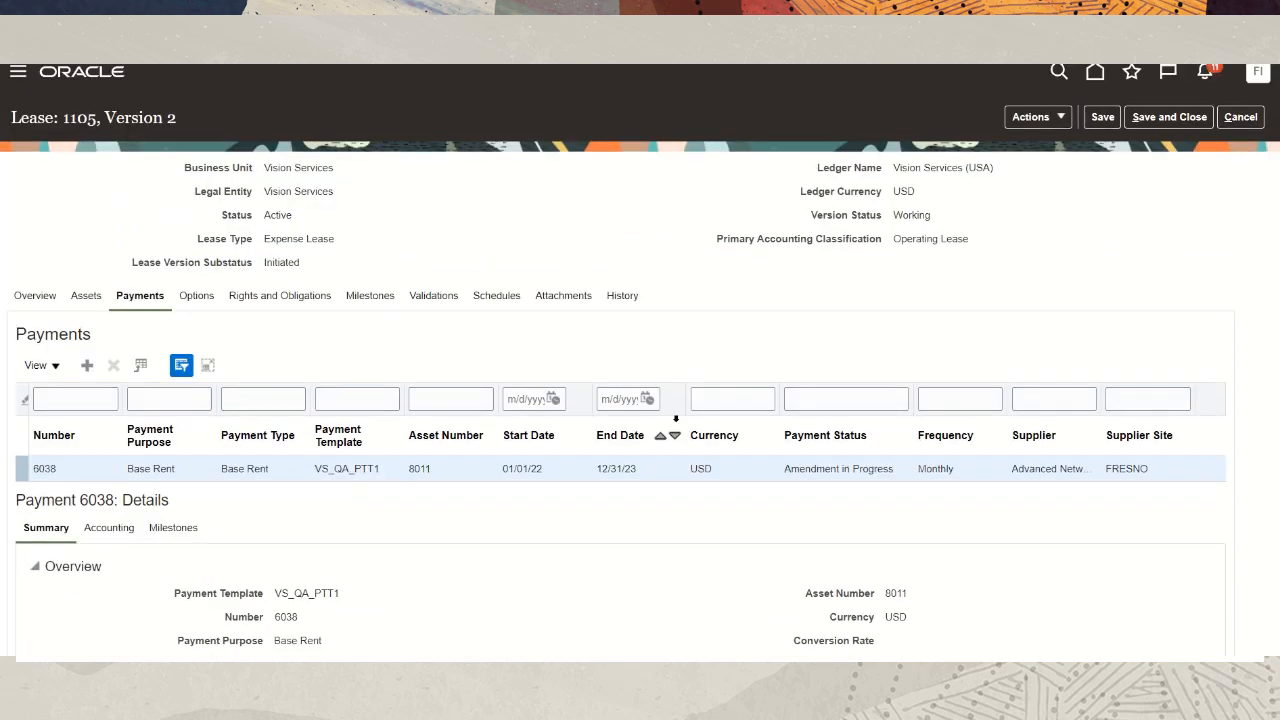
click(1102, 117)
click(1050, 120)
click(1050, 172)
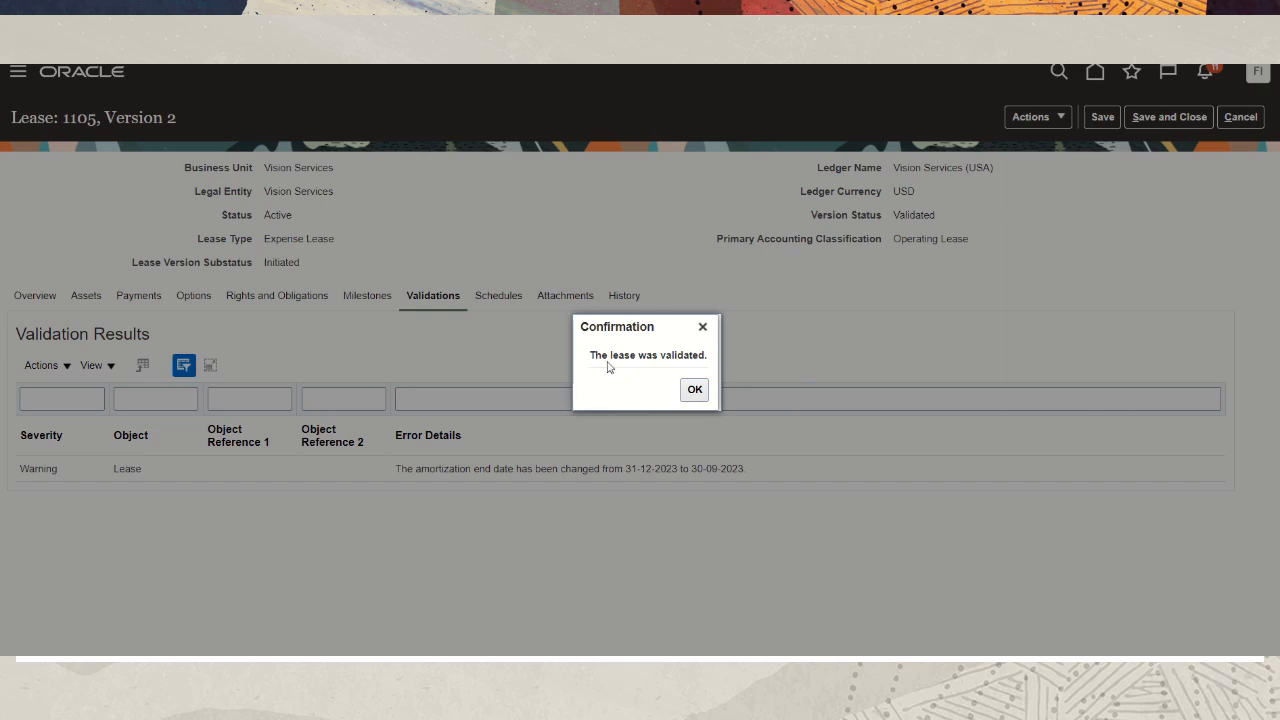
click(694, 390)
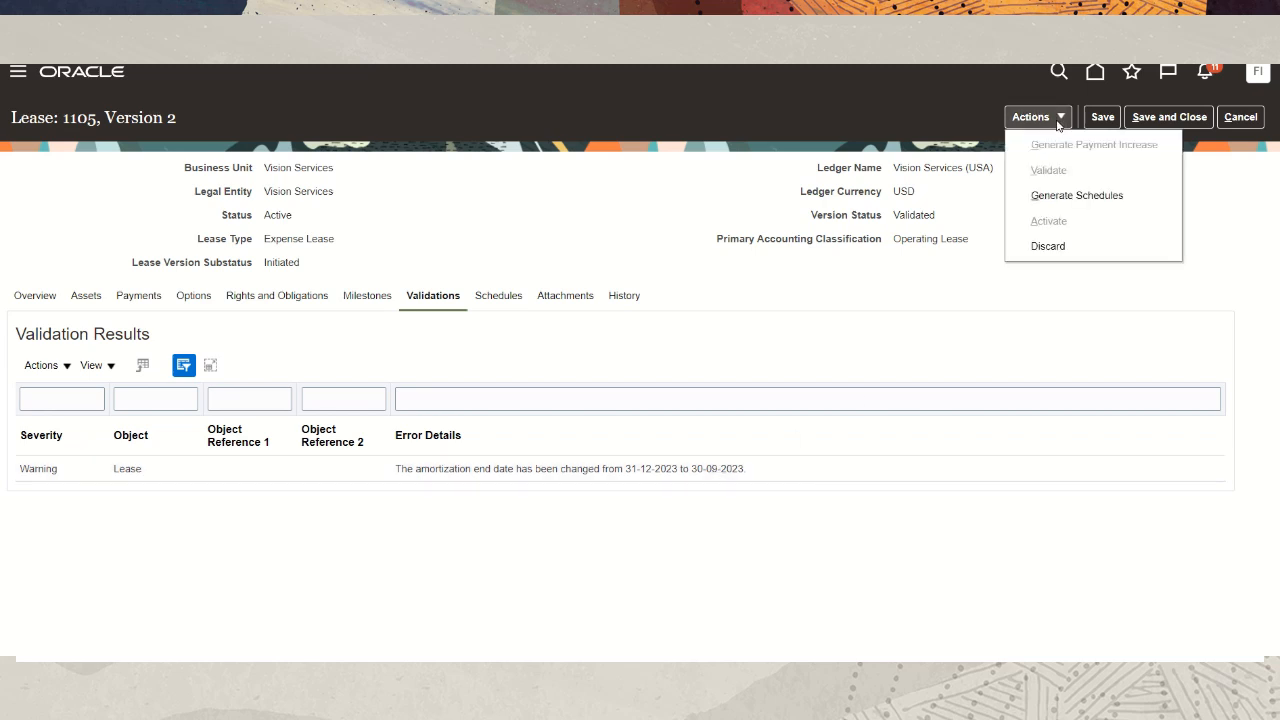
- Generate the schedules for the validated lease amendment
click(1056, 199)
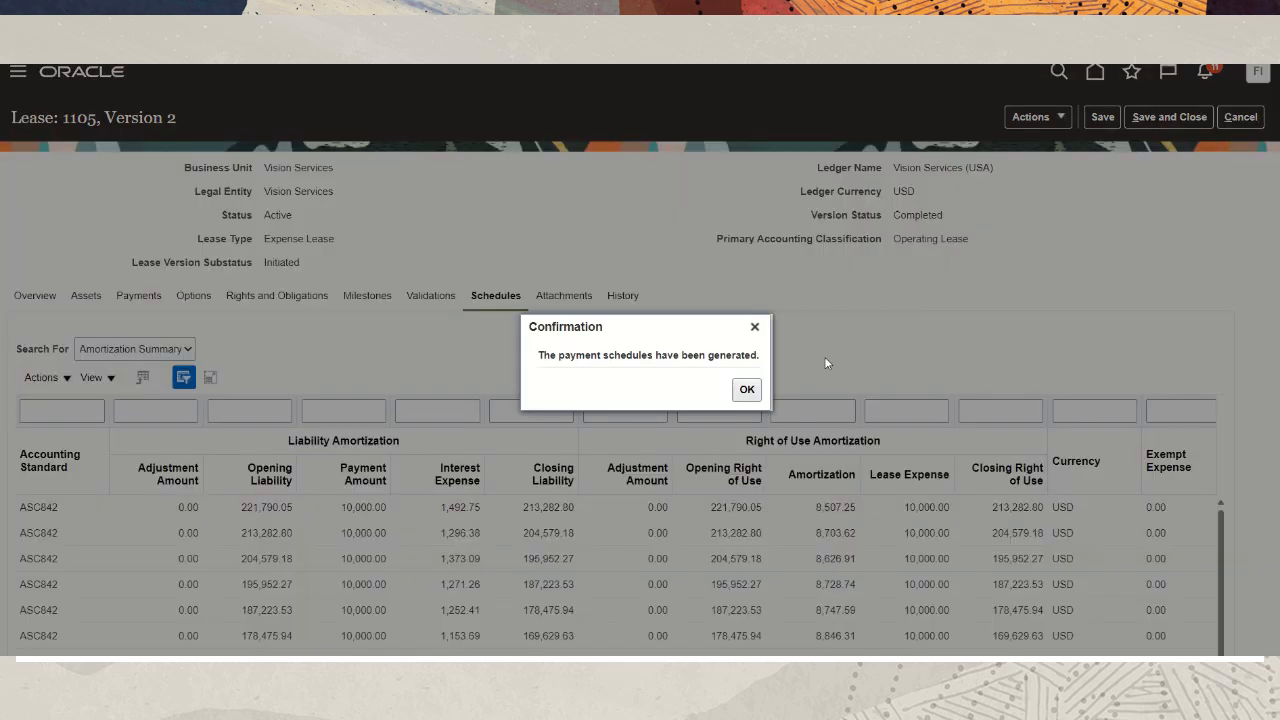
click(747, 389)
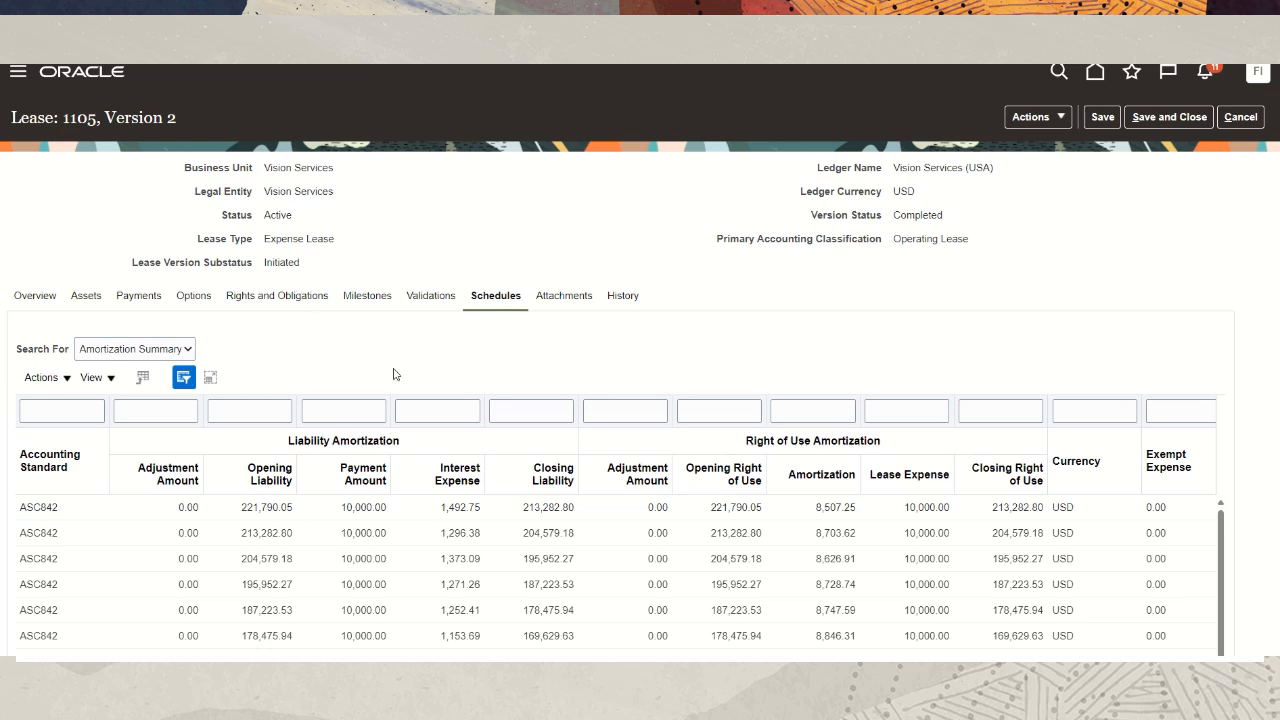
- Review the Modification Summary of the schedules, from liability and right-of-use remeasurement through discount rates, cash flow change and gain or loss
click(188, 350)
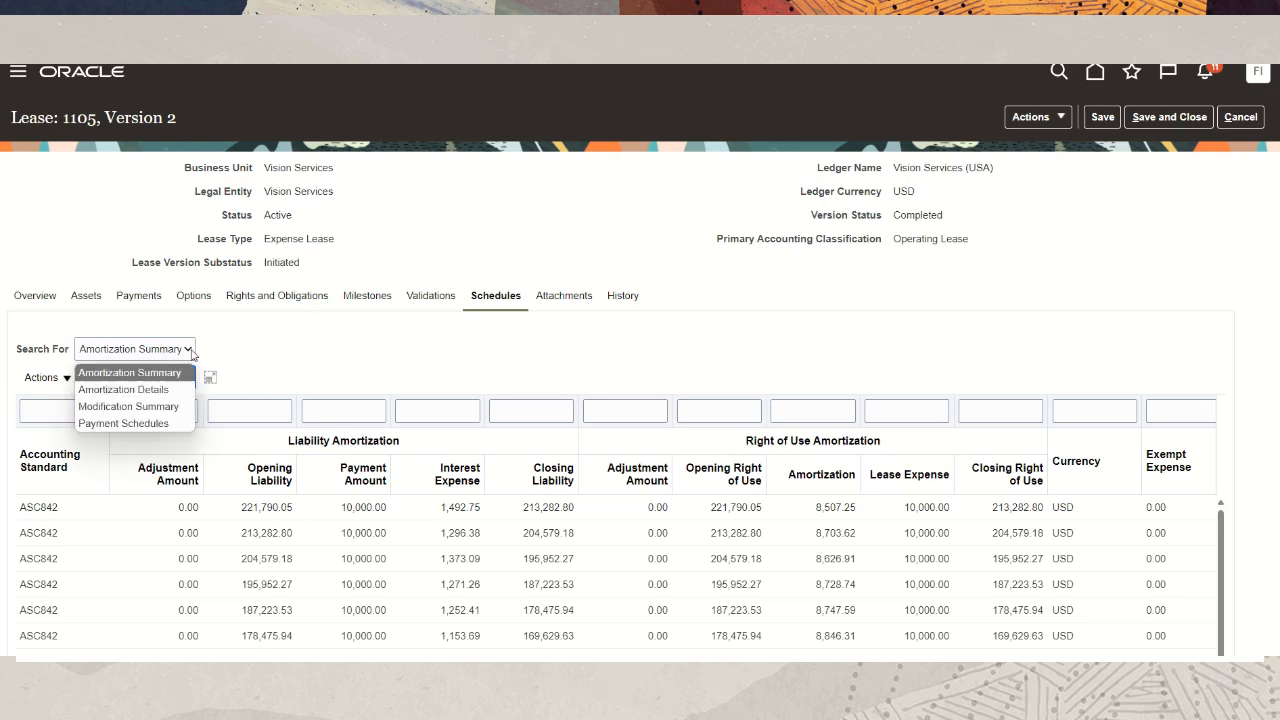
click(128, 406)
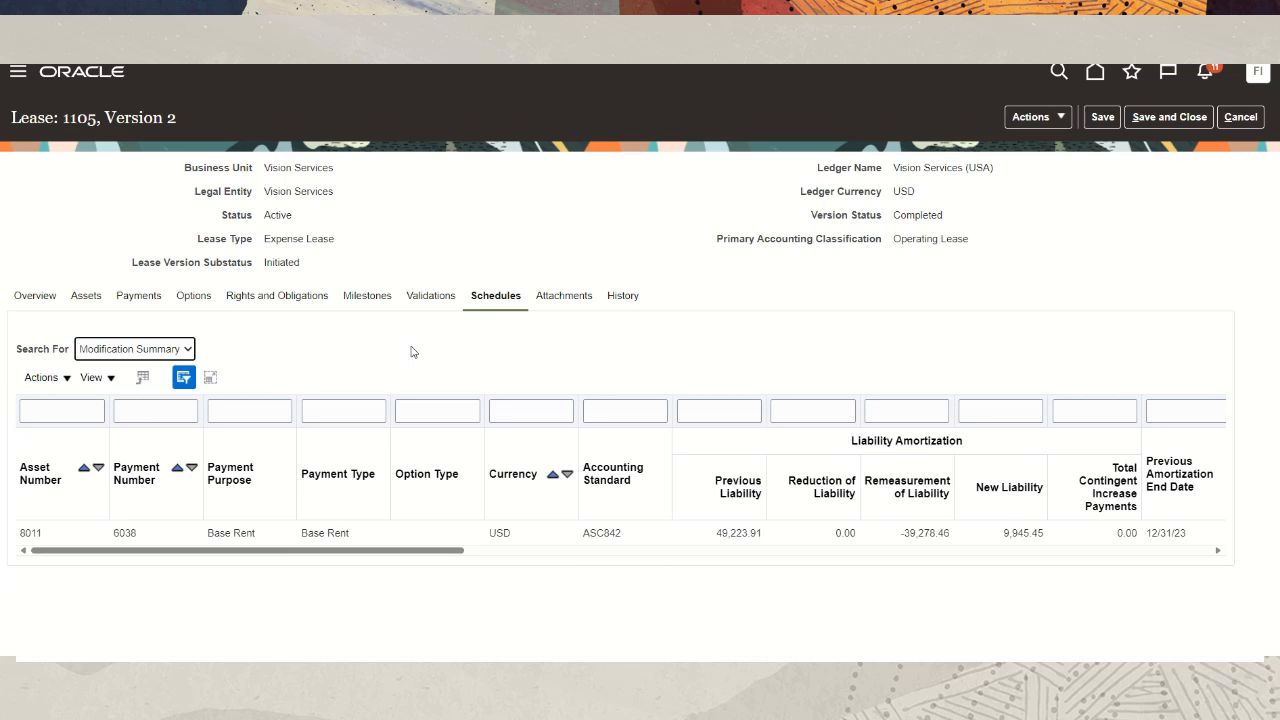
click(397, 551)
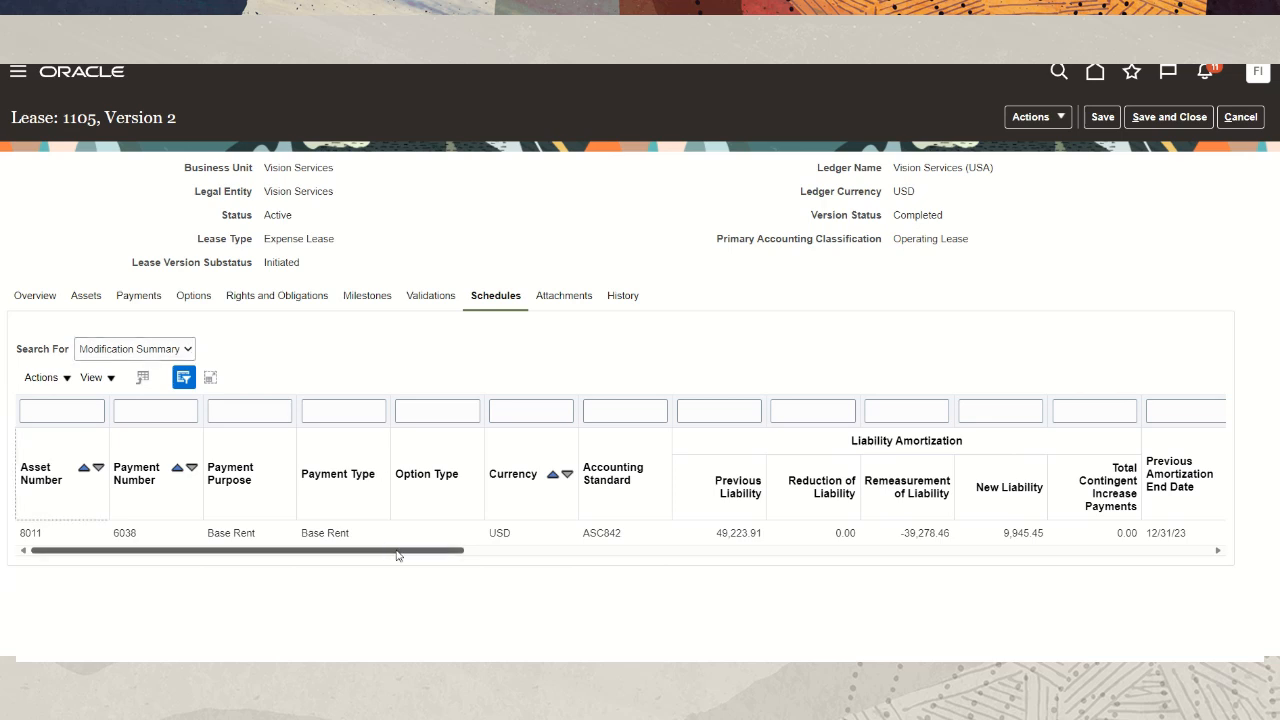
drag(397, 556, 531, 569)
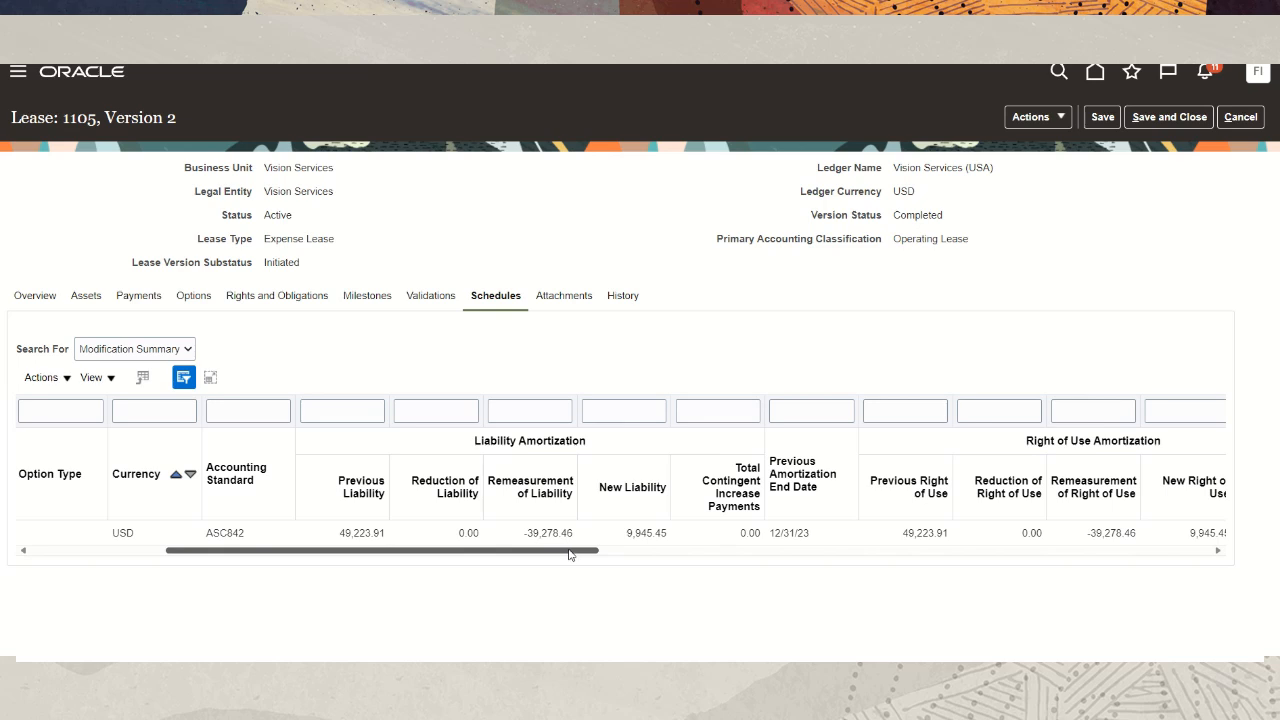
drag(569, 554, 803, 594)
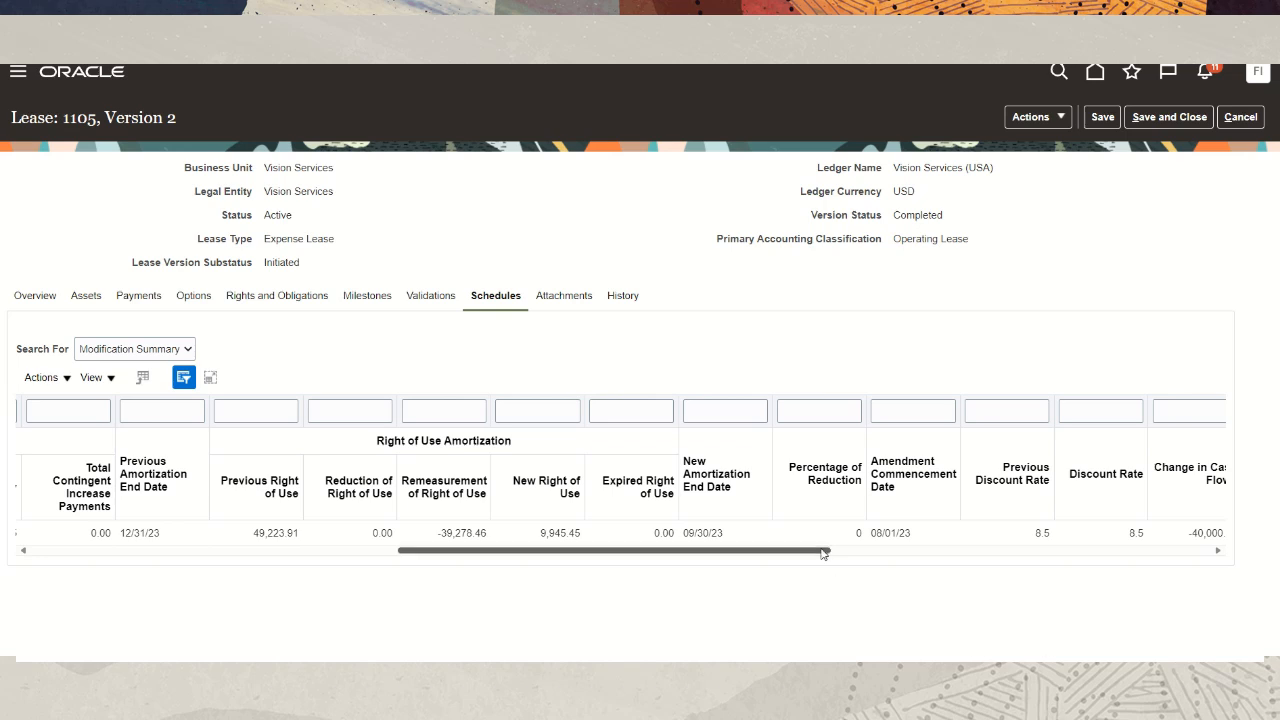
drag(823, 553, 1166, 591)
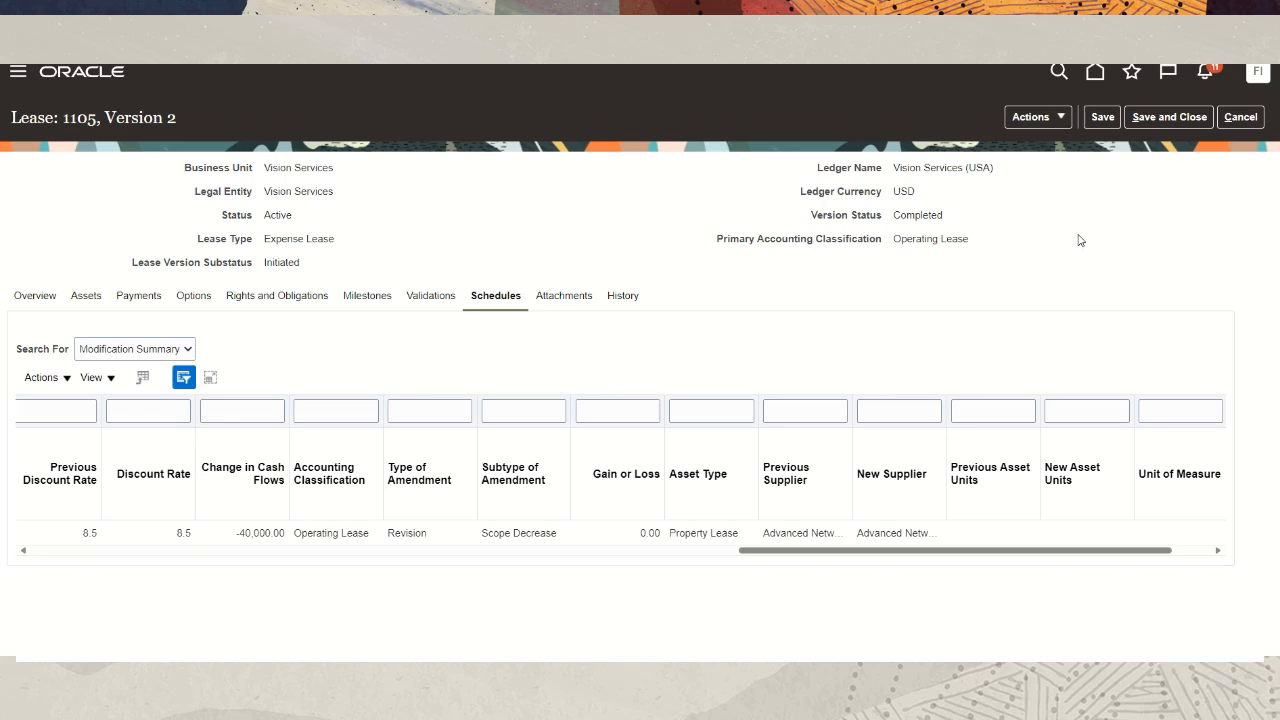
- Discard the scope decrease amendment of the lease
click(1048, 118)
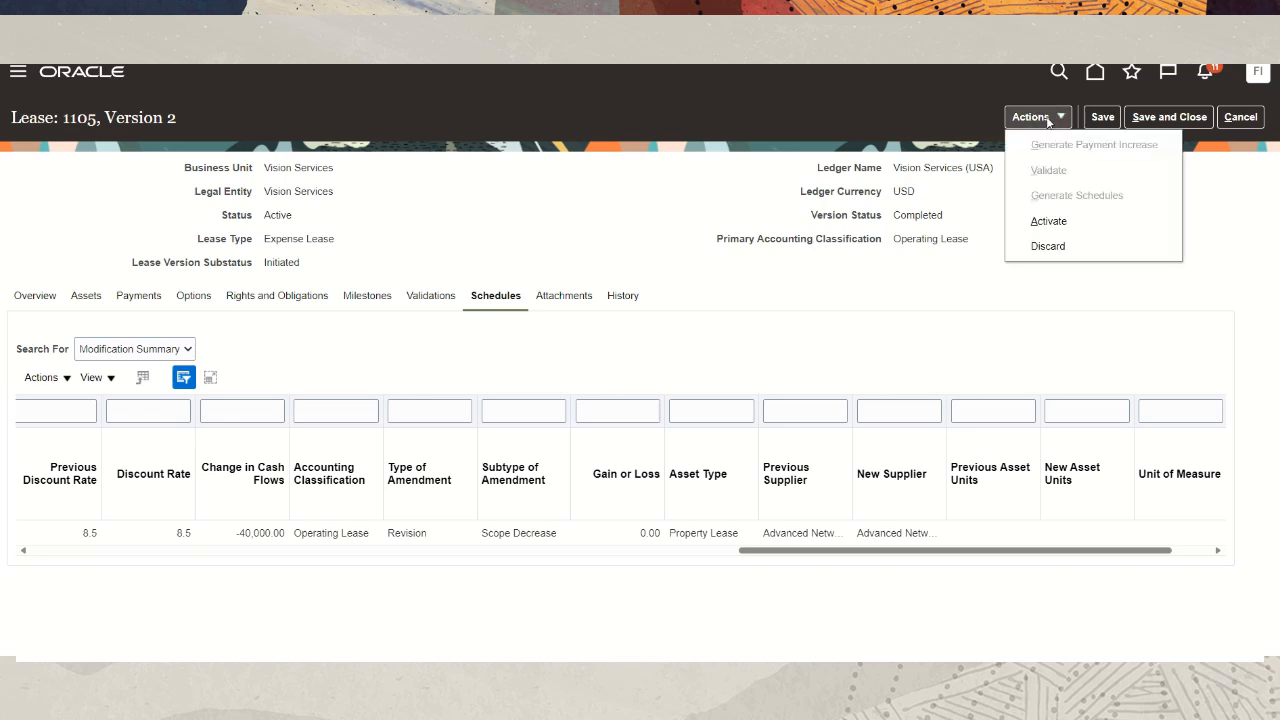
click(1048, 247)
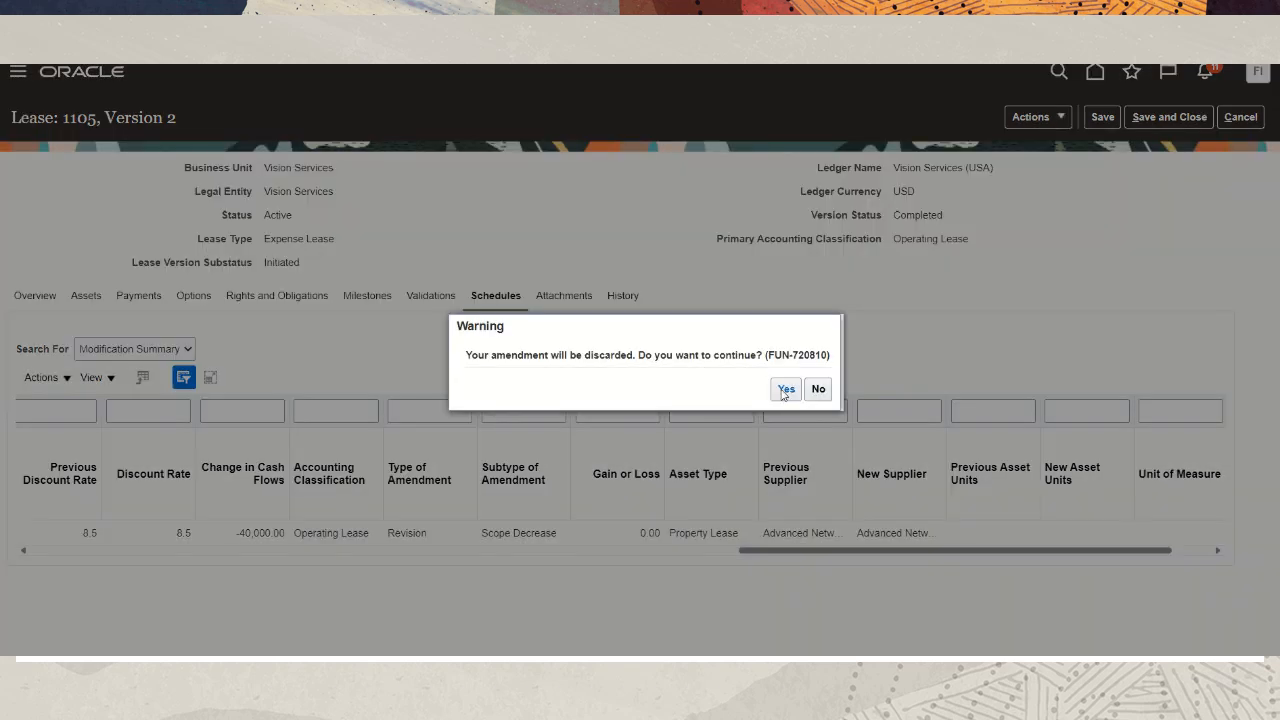
click(786, 389)
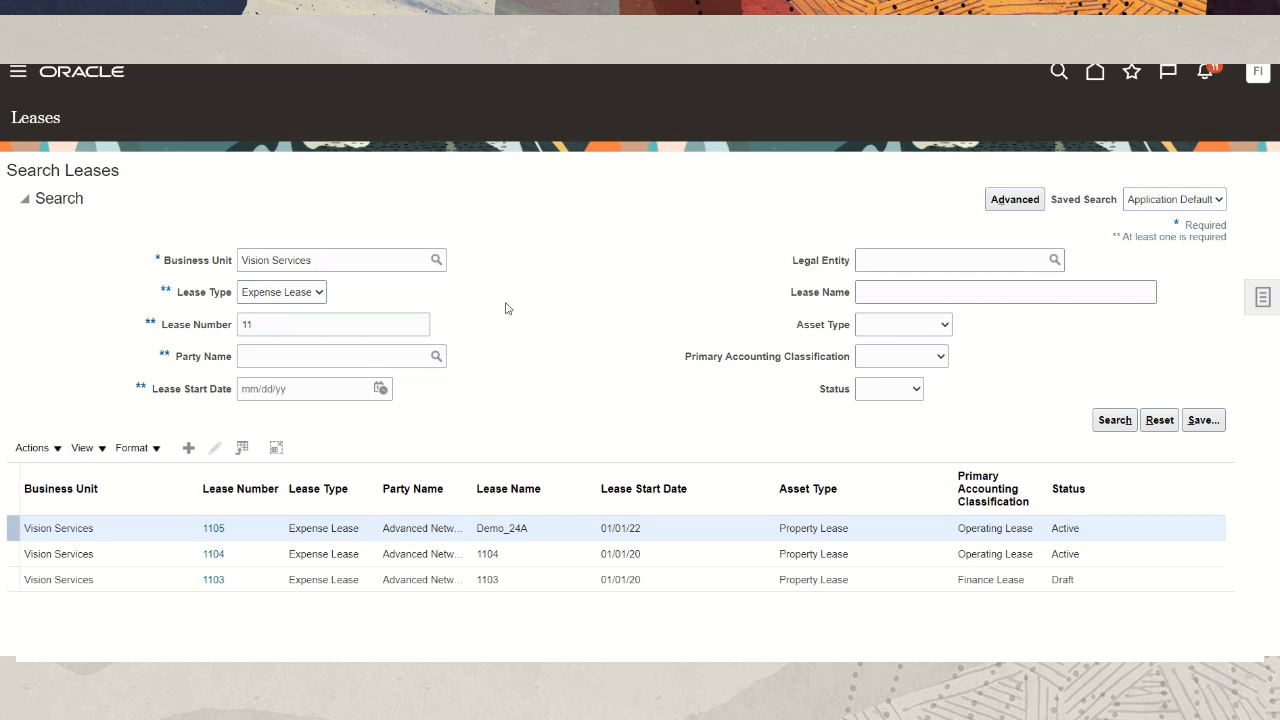
- Initiate the termination of the Demo_24A lease with termination type Lease and effective date 07/31/23
click(57, 449)
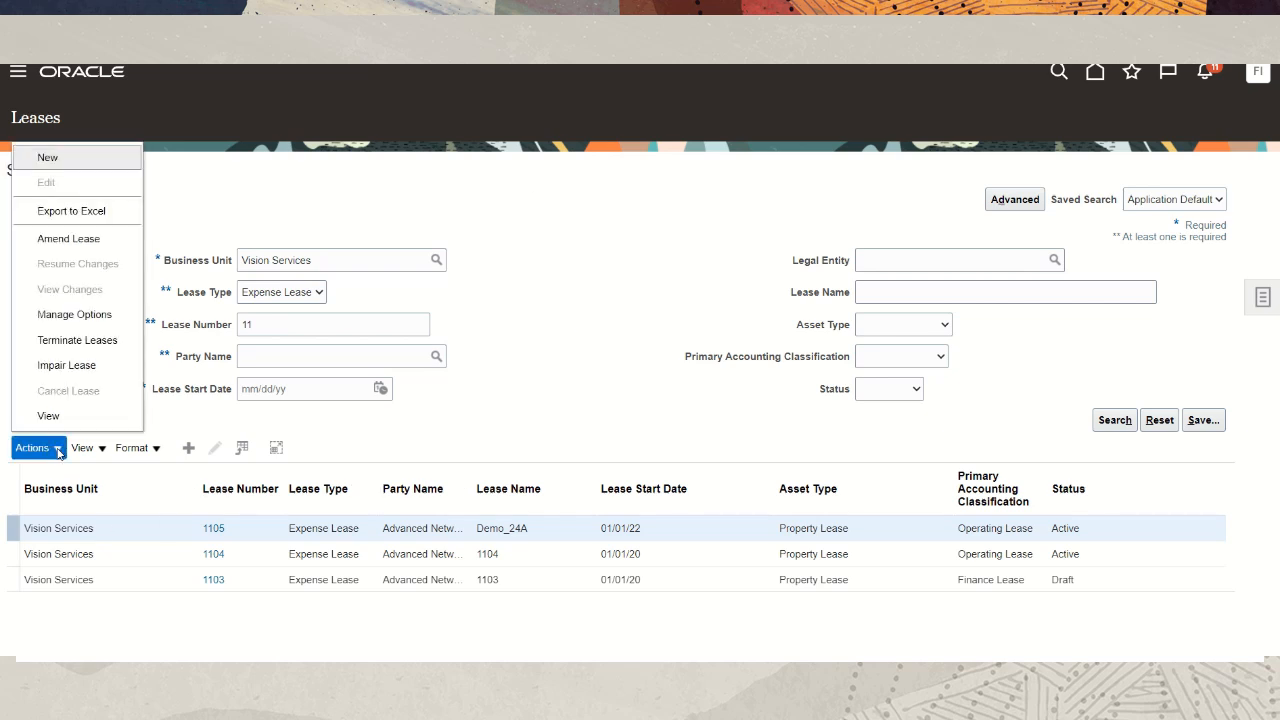
click(88, 341)
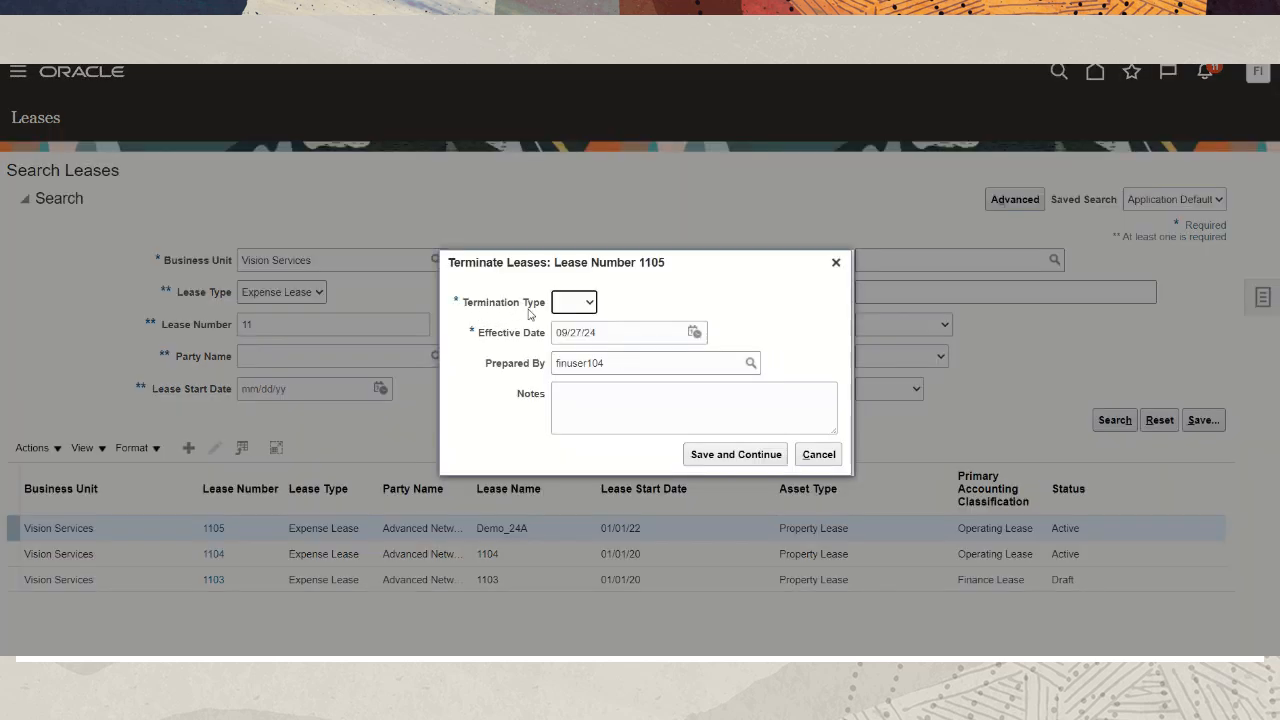
click(585, 304)
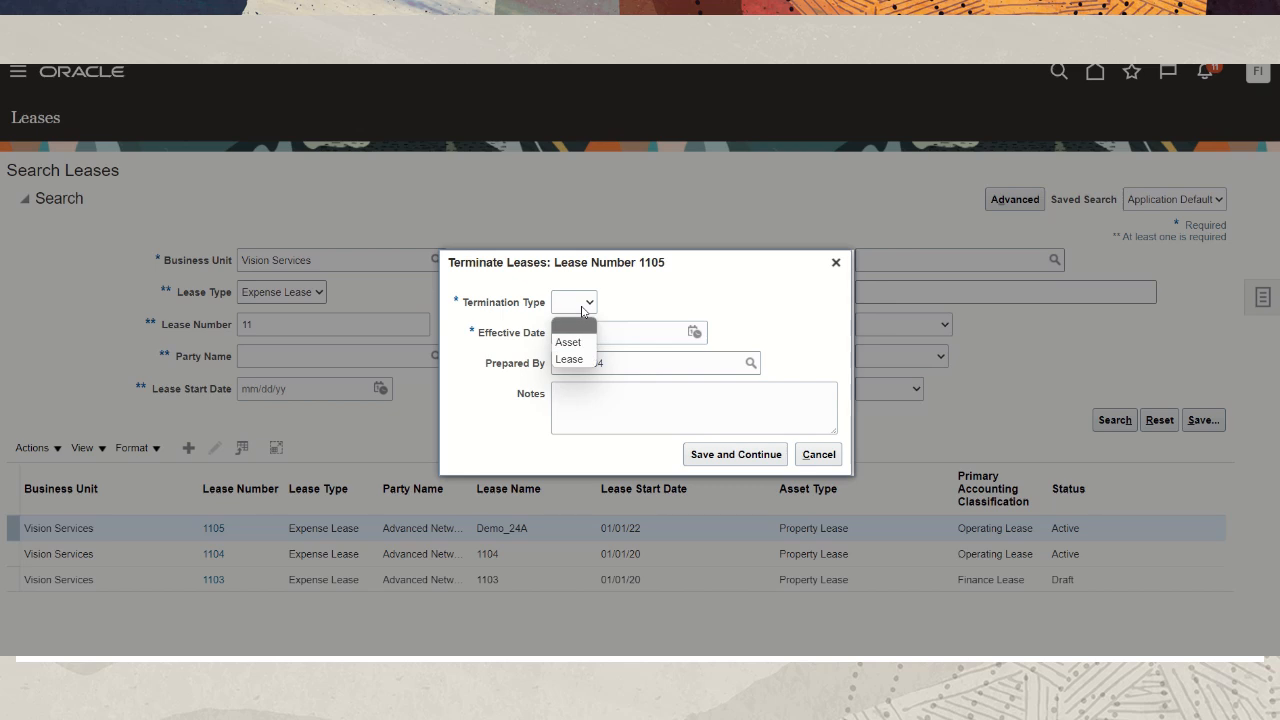
click(575, 362)
click(606, 332)
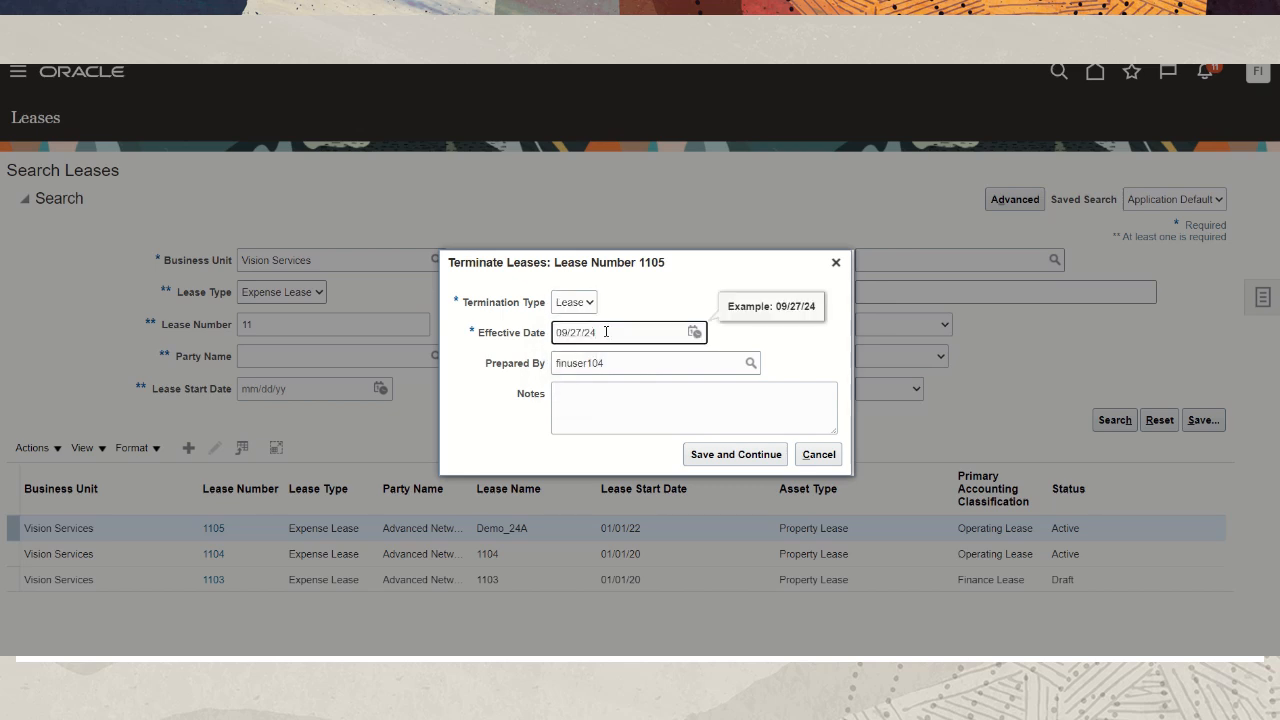
drag(606, 332, 497, 345)
text(07/31/23)
click(731, 461)
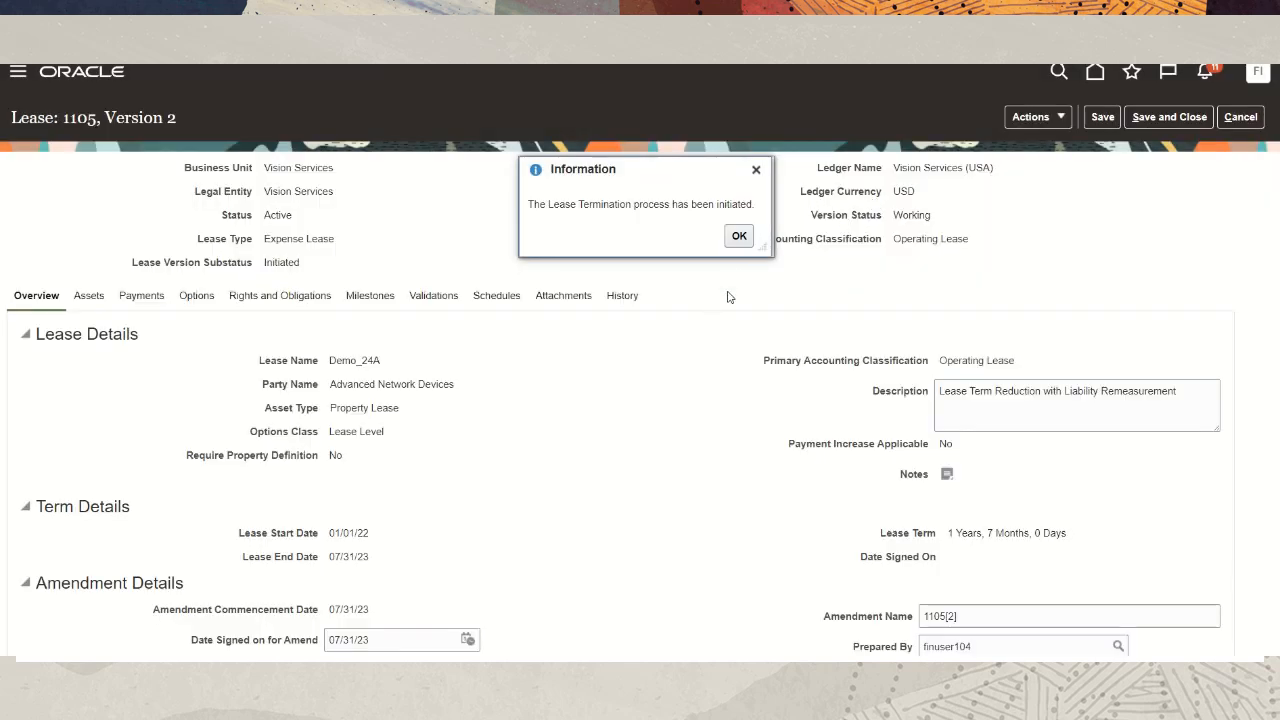
click(739, 236)
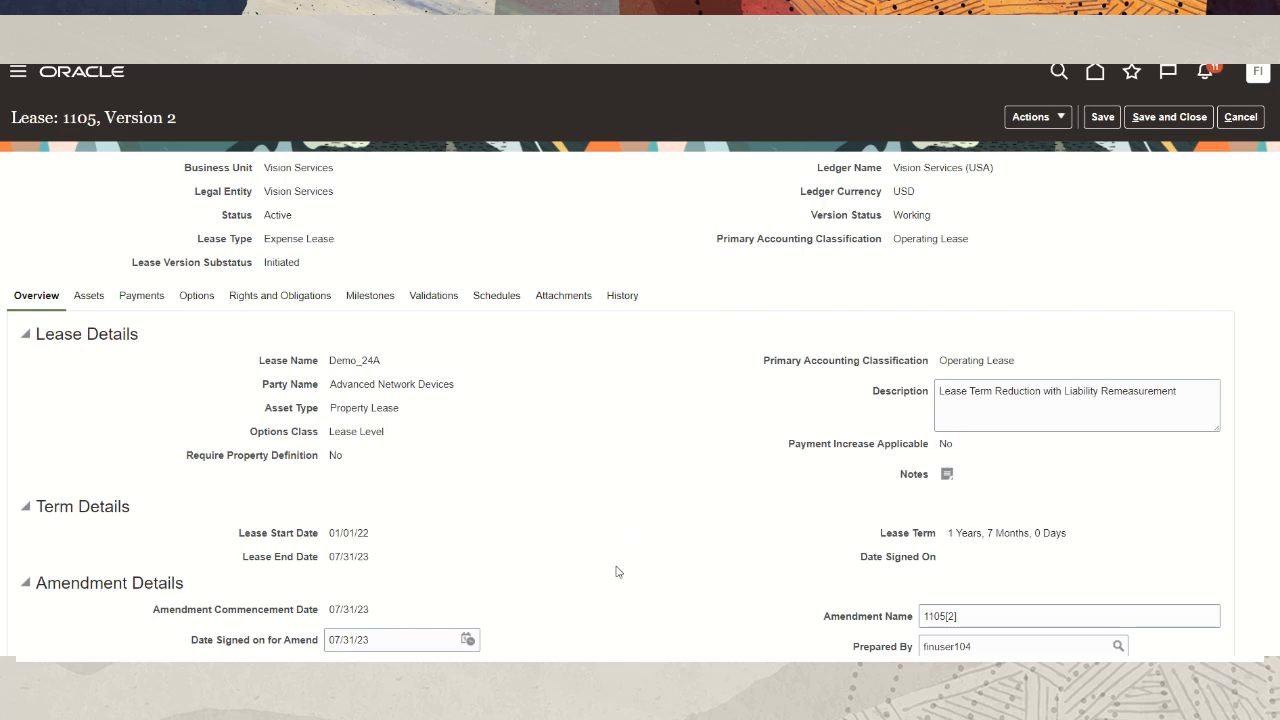
- Check the overview, assets and payments of the lease under termination, and validate it
scroll(608, 566, down, 1)
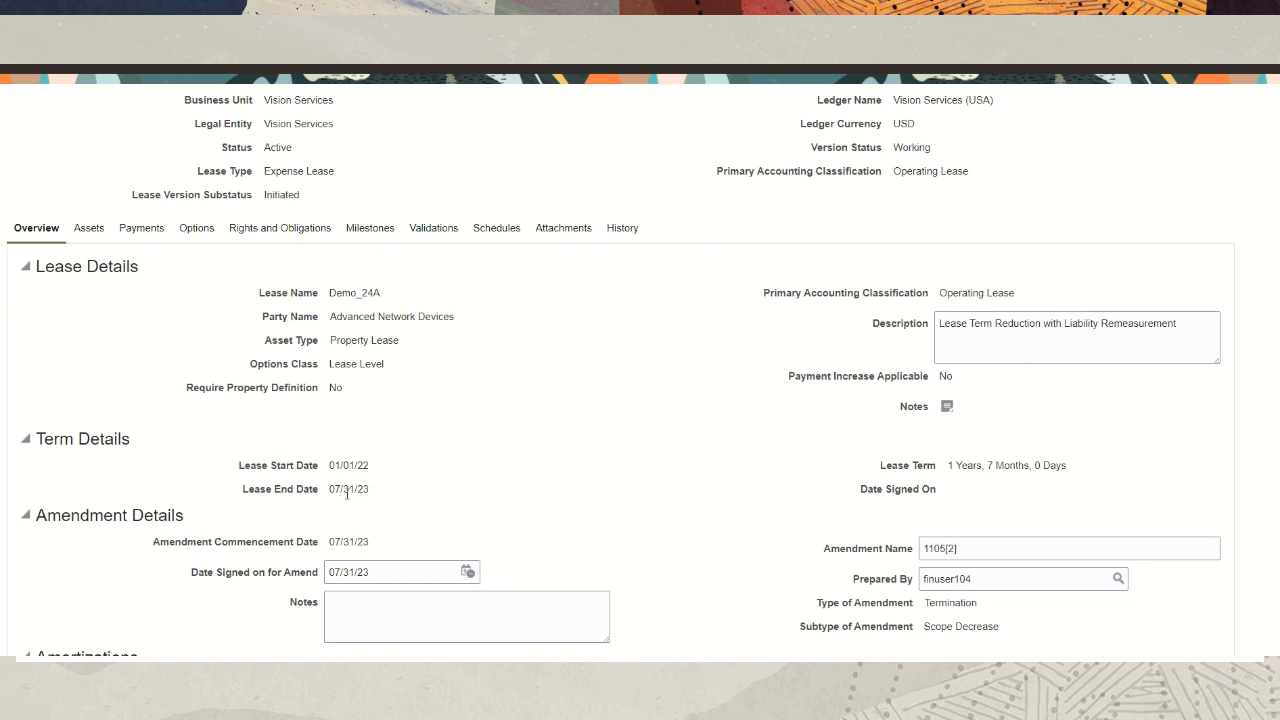
scroll(546, 489, up, 1)
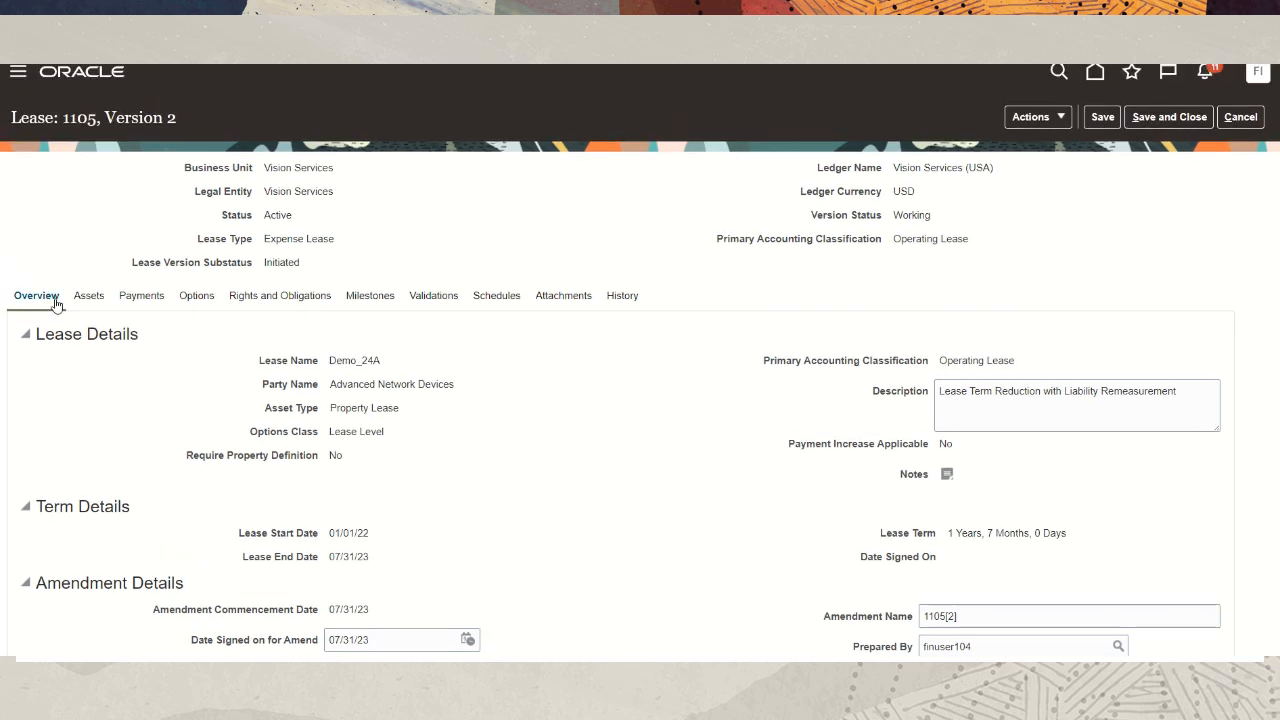
click(88, 300)
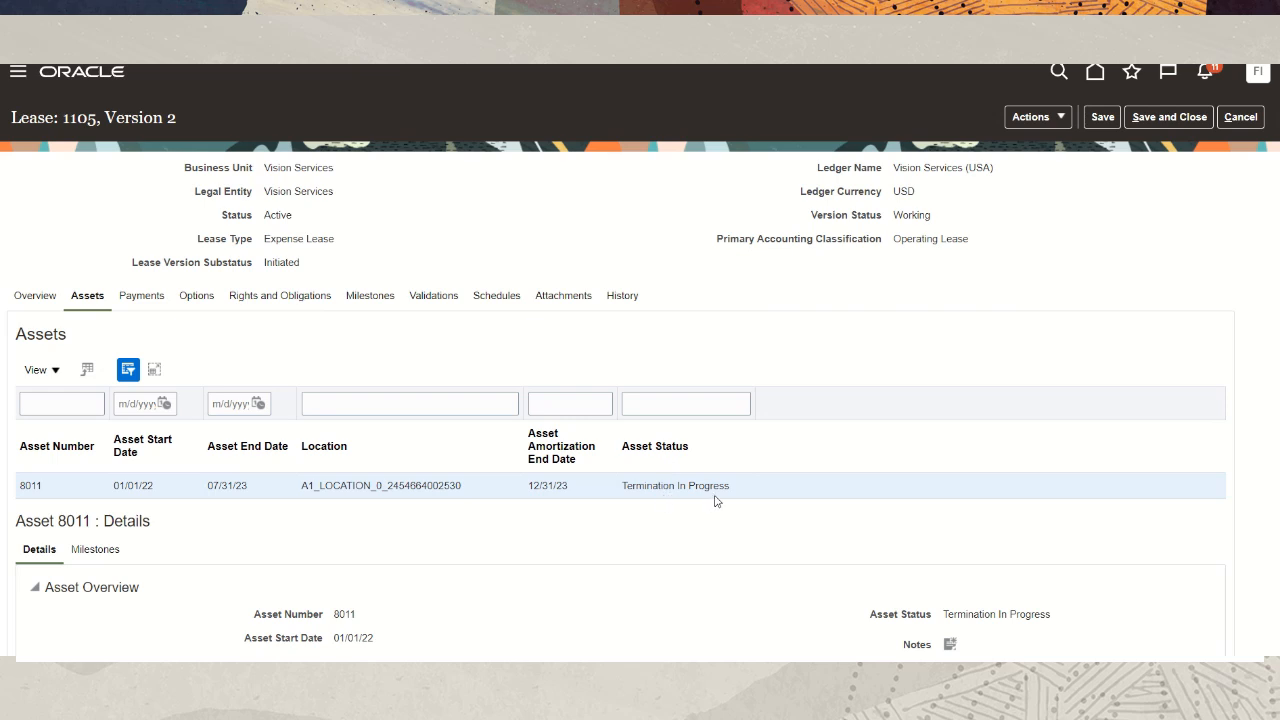
click(152, 302)
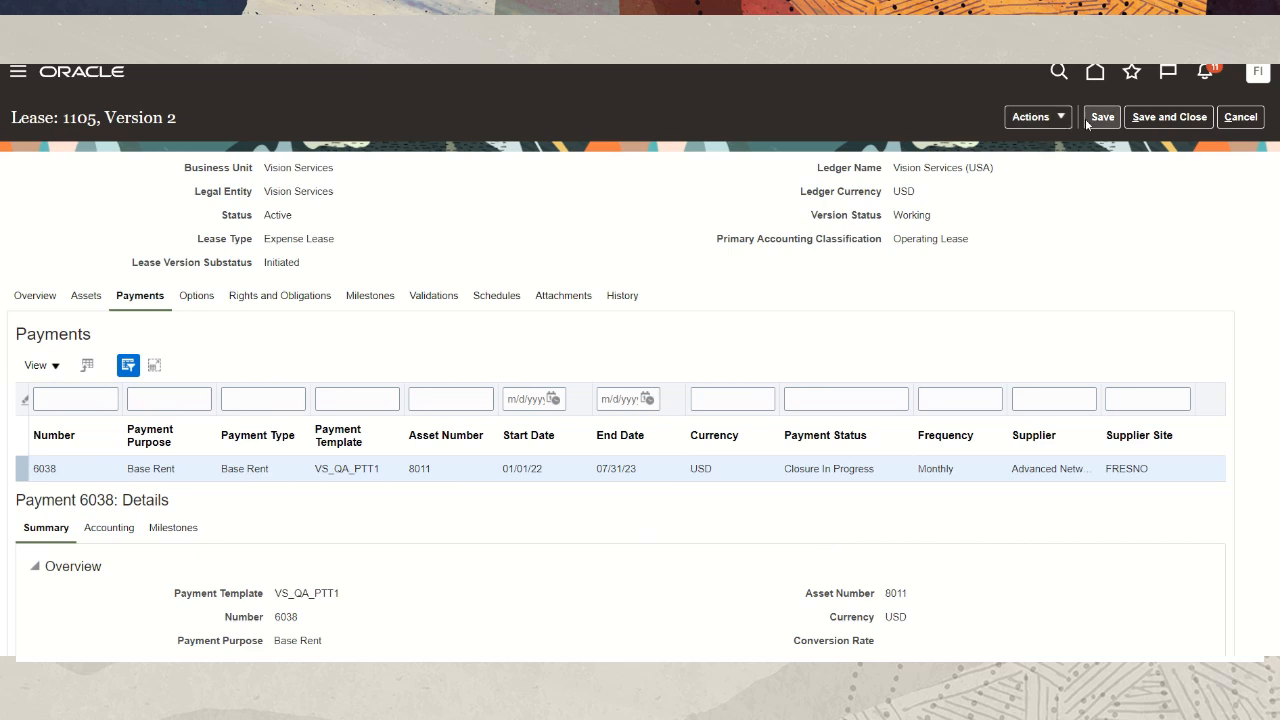
click(1058, 117)
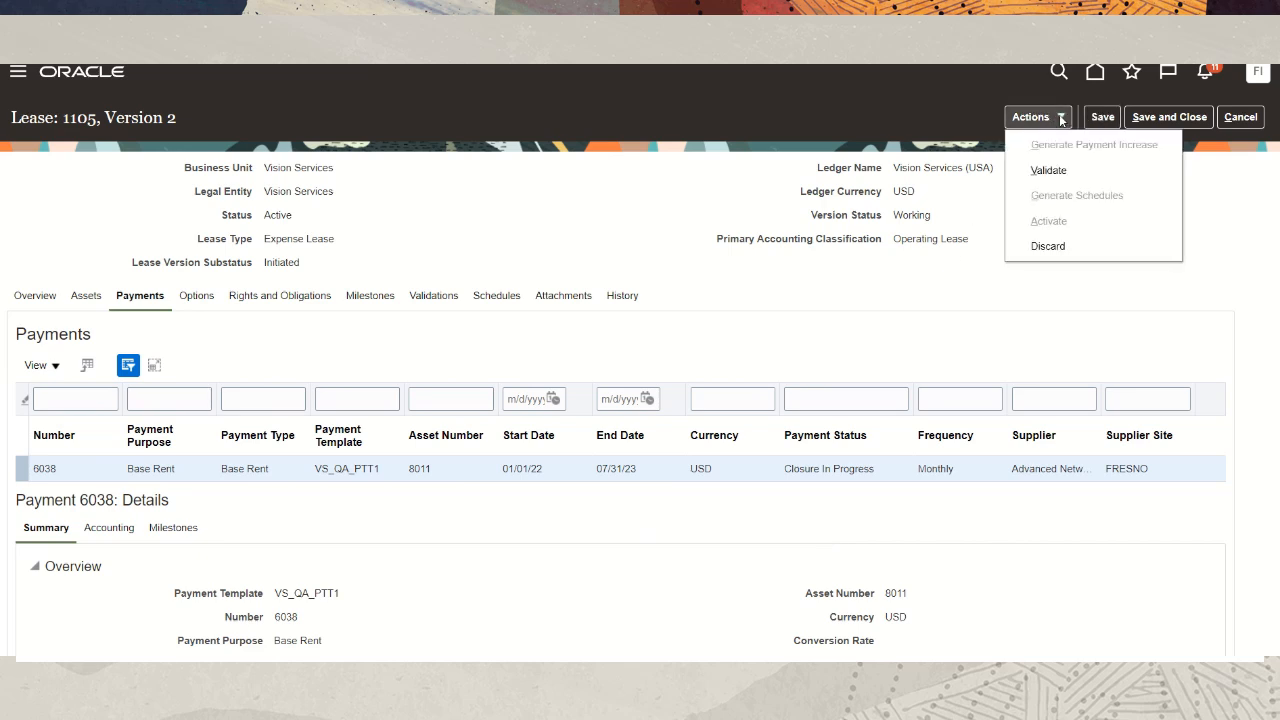
click(1048, 171)
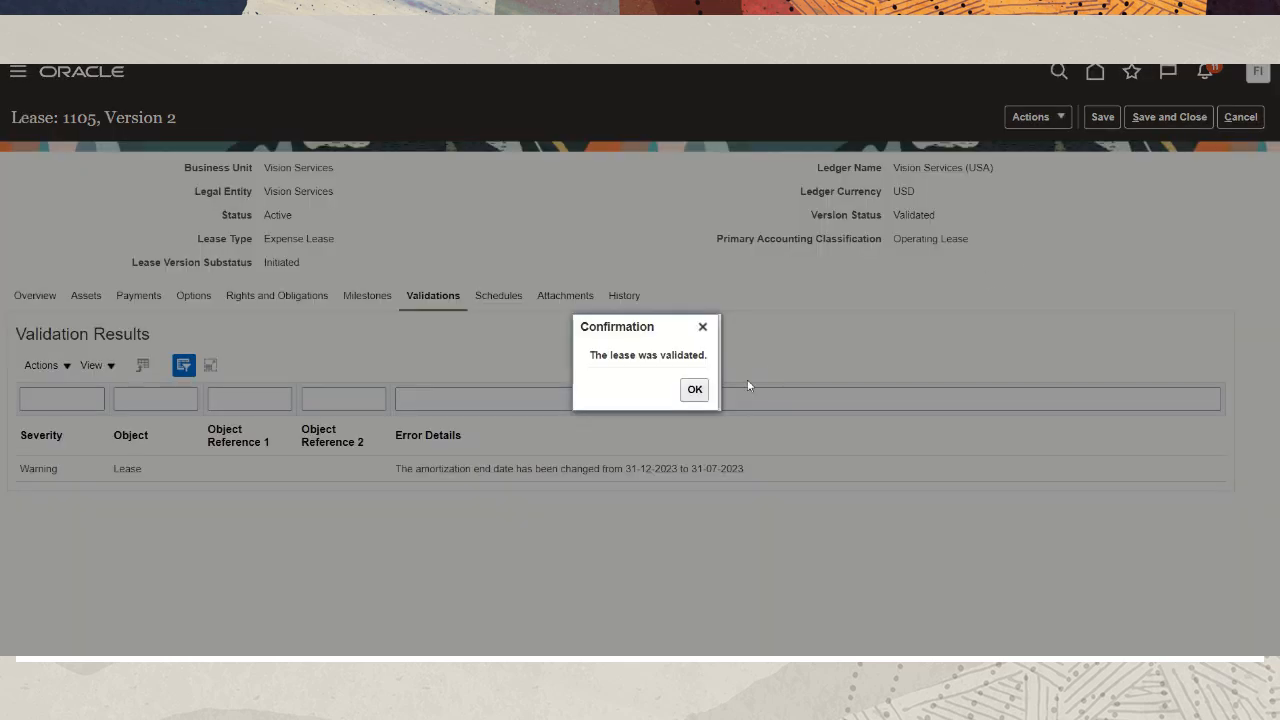
click(694, 389)
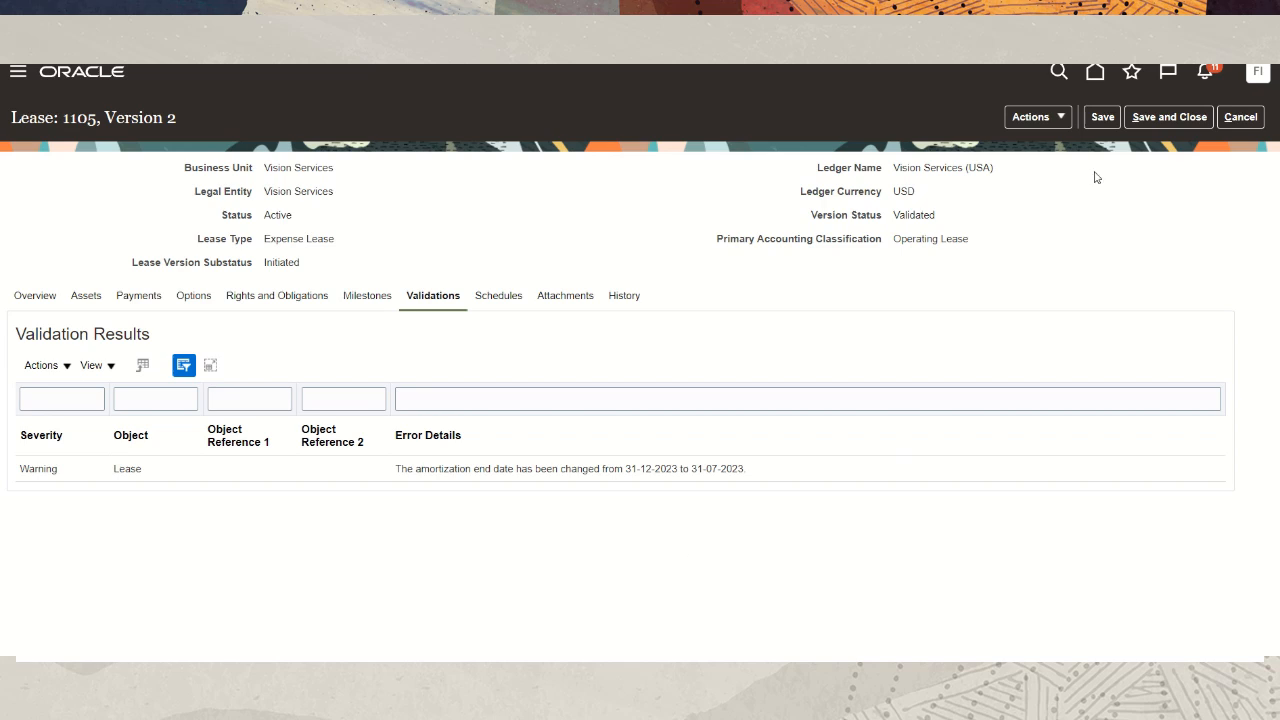
- Generate the schedules for the validated lease termination
click(1066, 119)
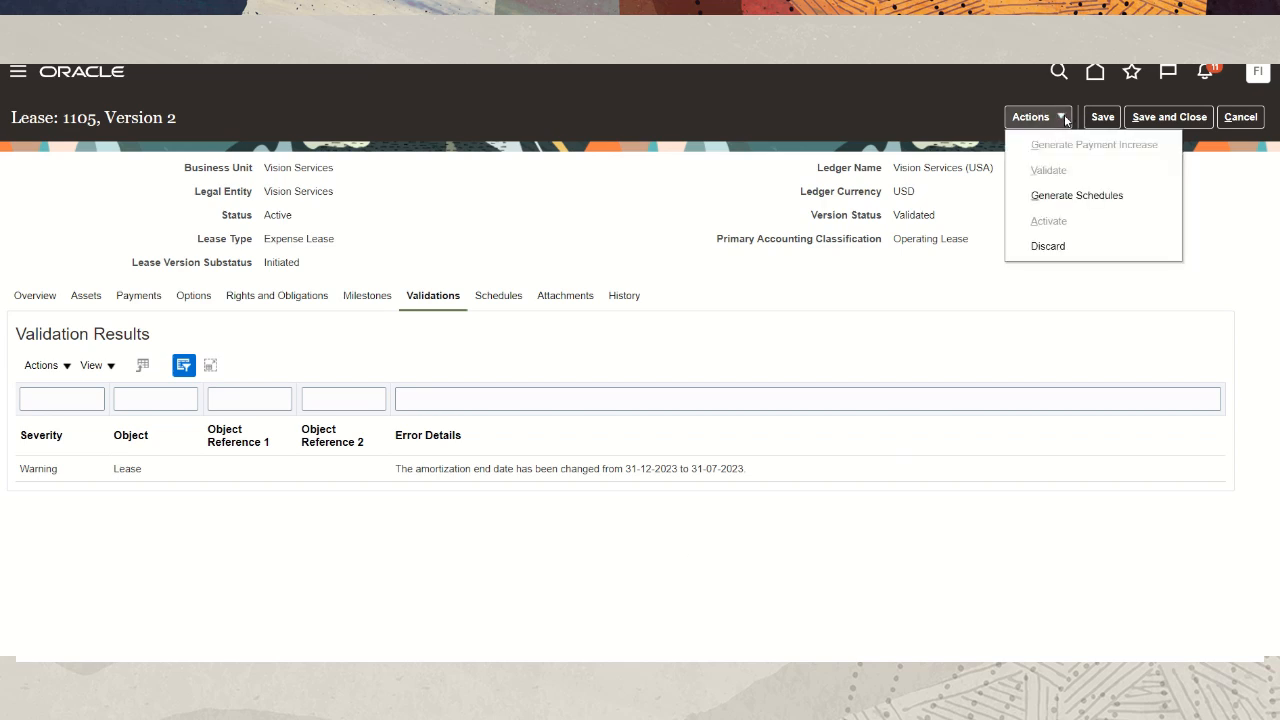
click(1064, 196)
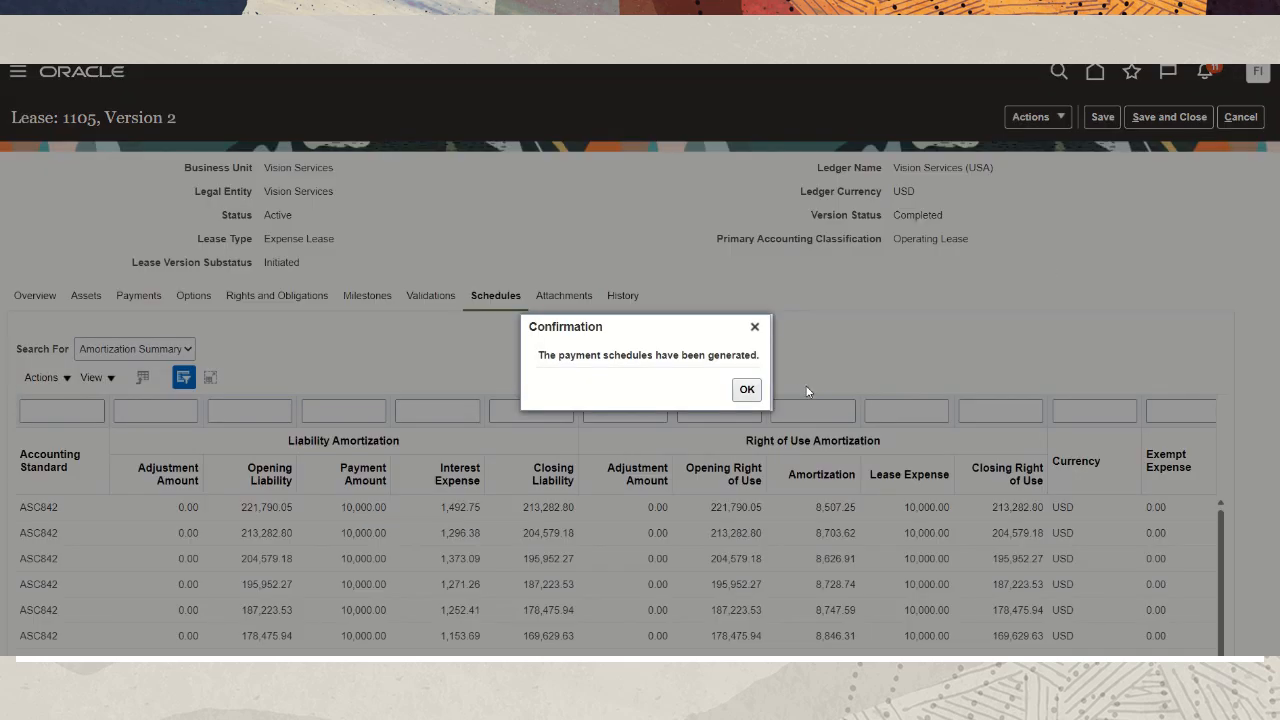
click(747, 391)
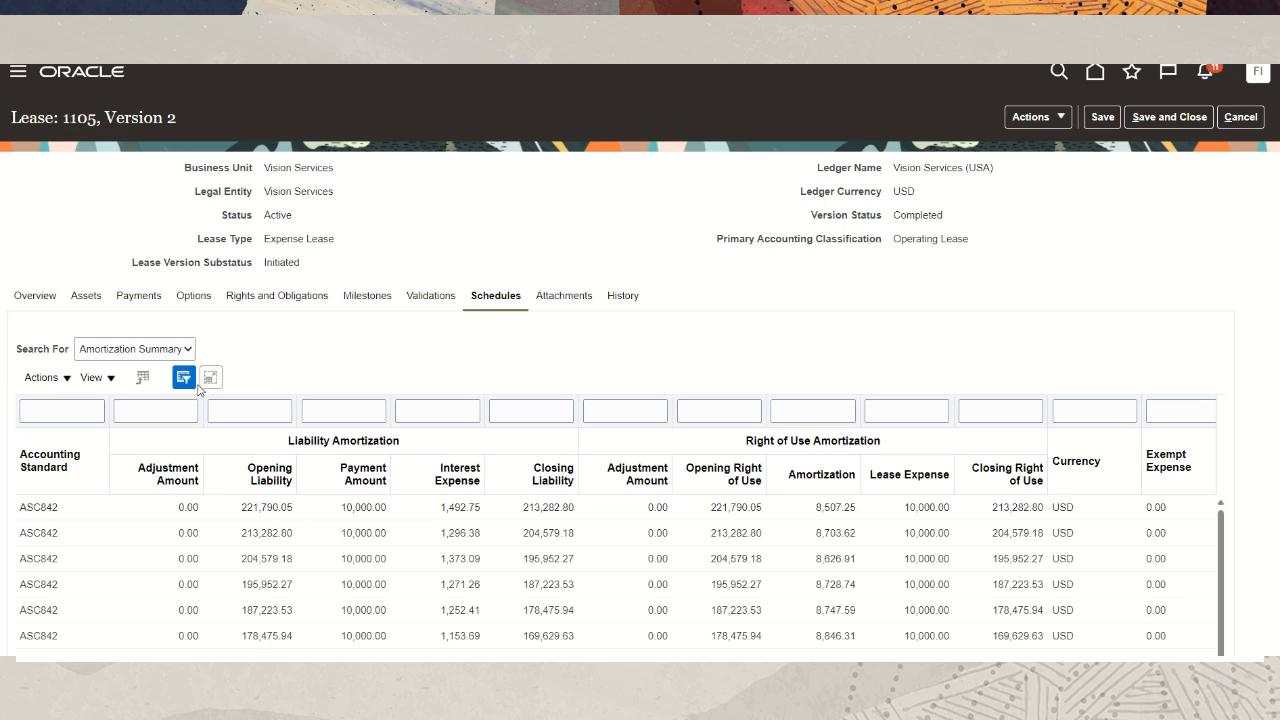
- Review the termination's Modification Summary, from liability and right-of-use reduction through percentage of reduction, cash flow change and gain or loss
click(188, 350)
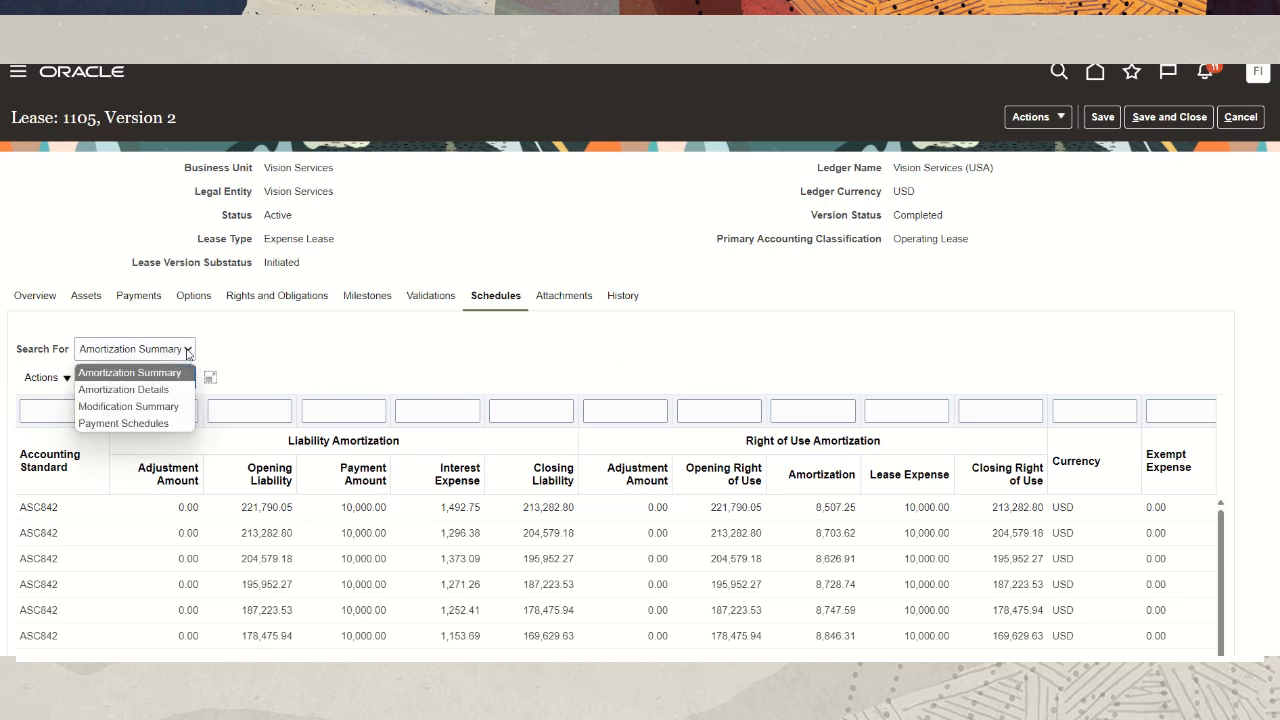
click(160, 407)
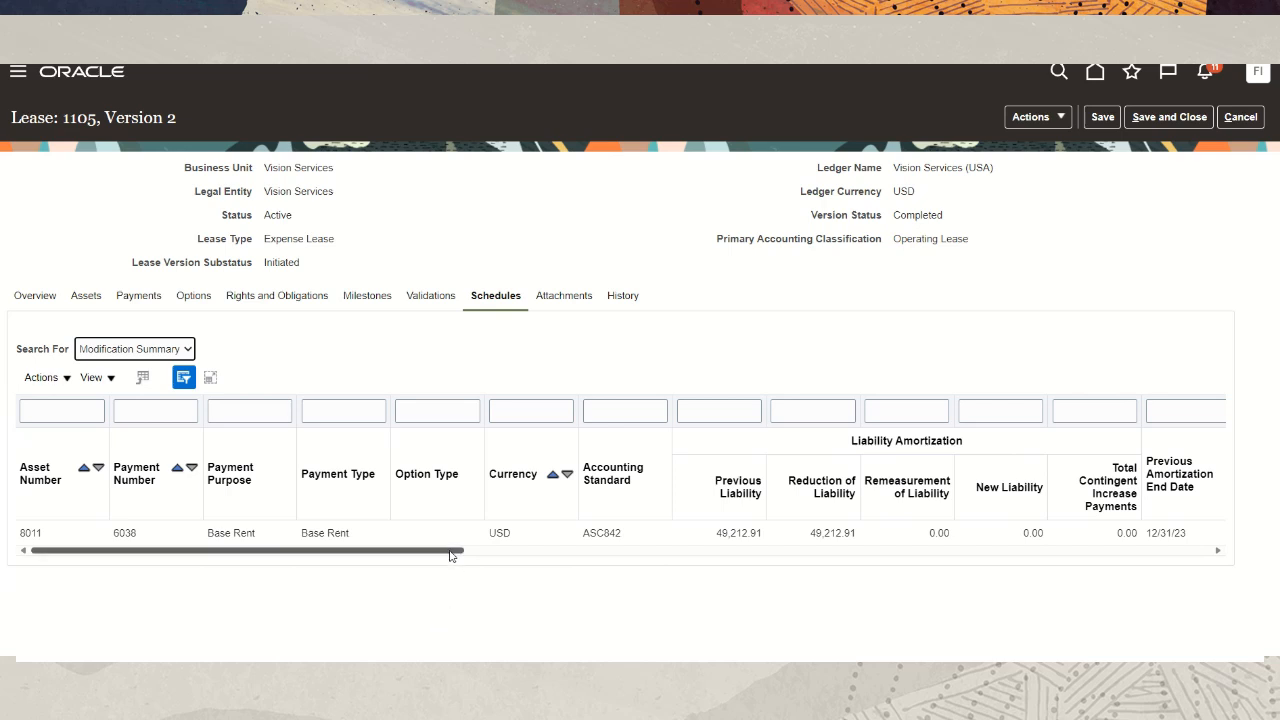
drag(450, 555, 629, 593)
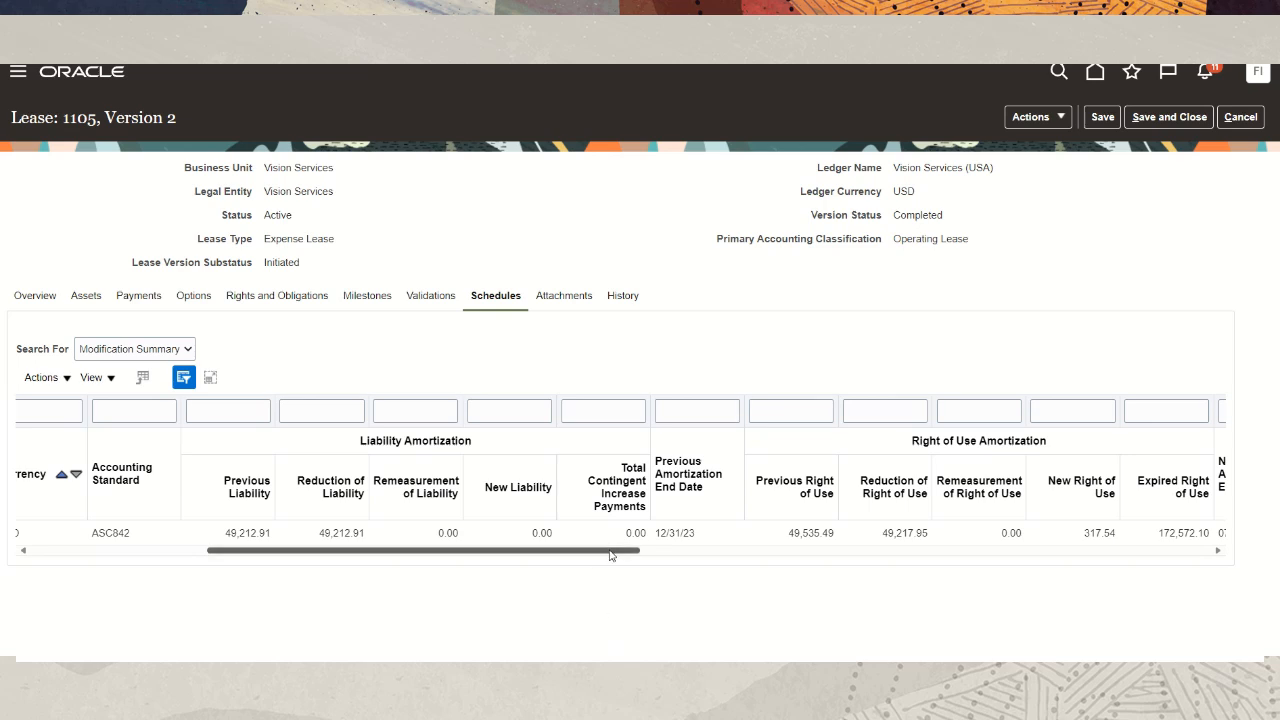
drag(611, 554, 716, 586)
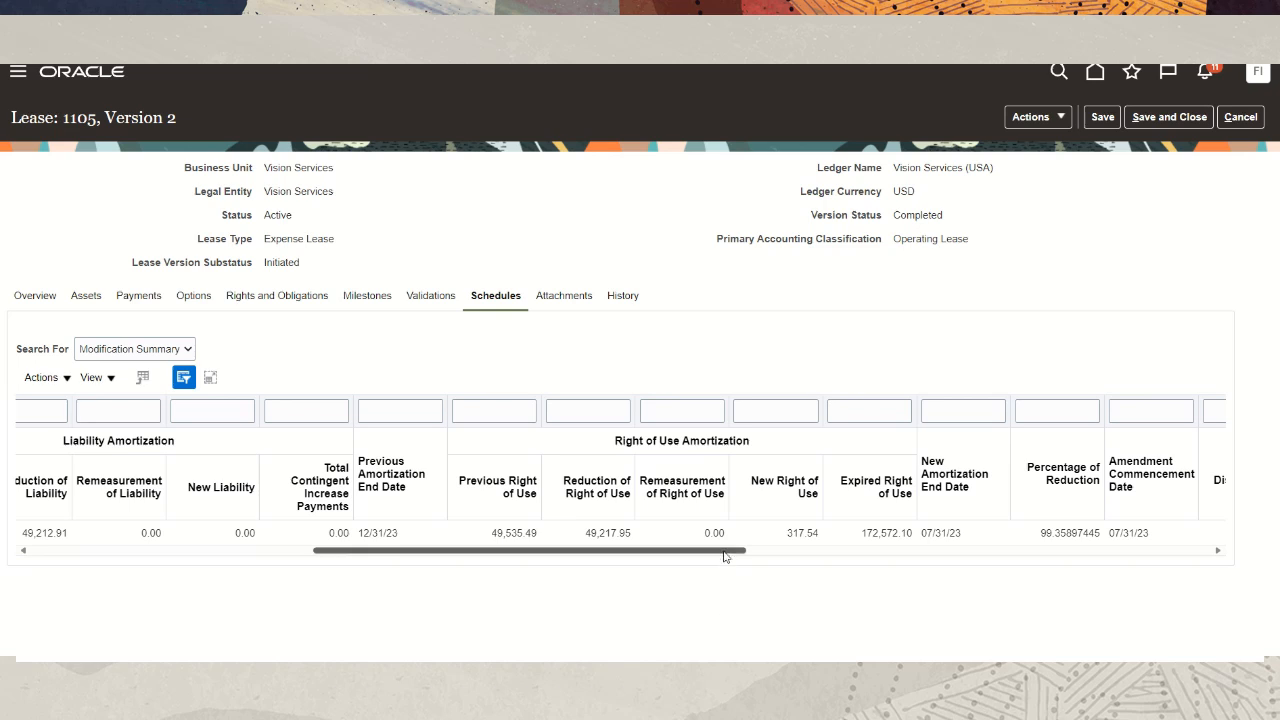
drag(725, 555, 916, 590)
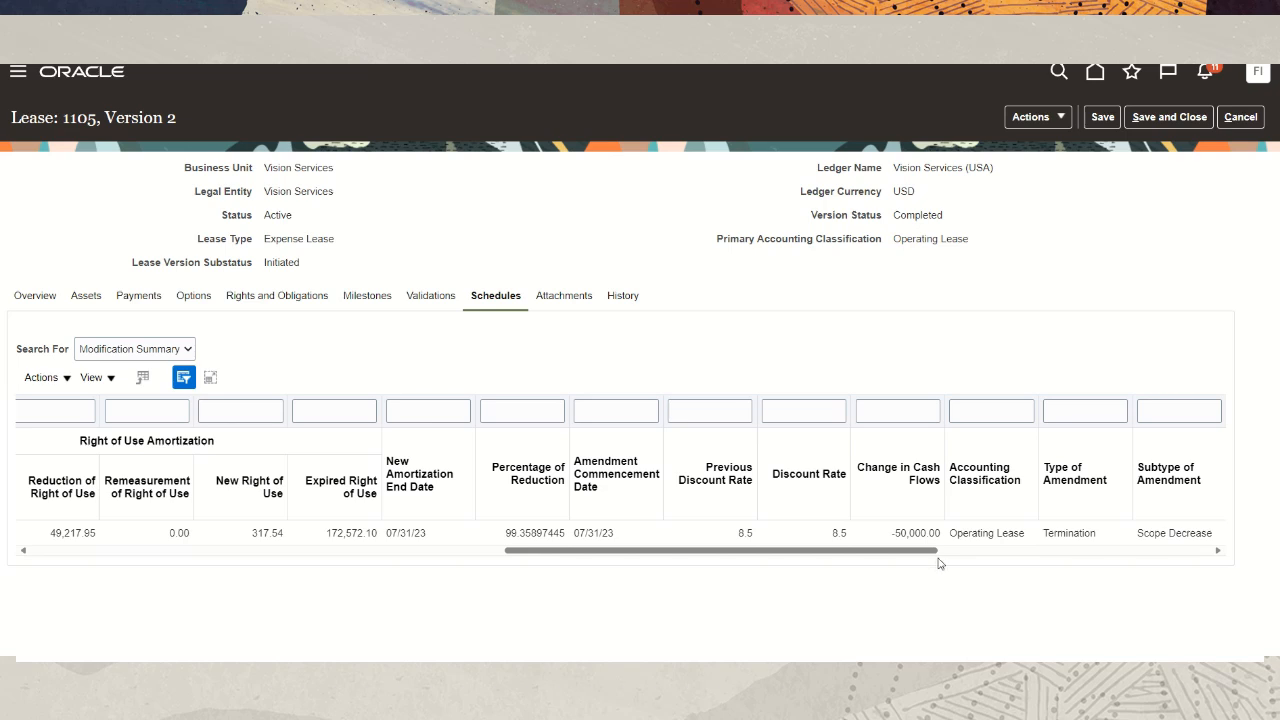
drag(926, 557, 1094, 583)
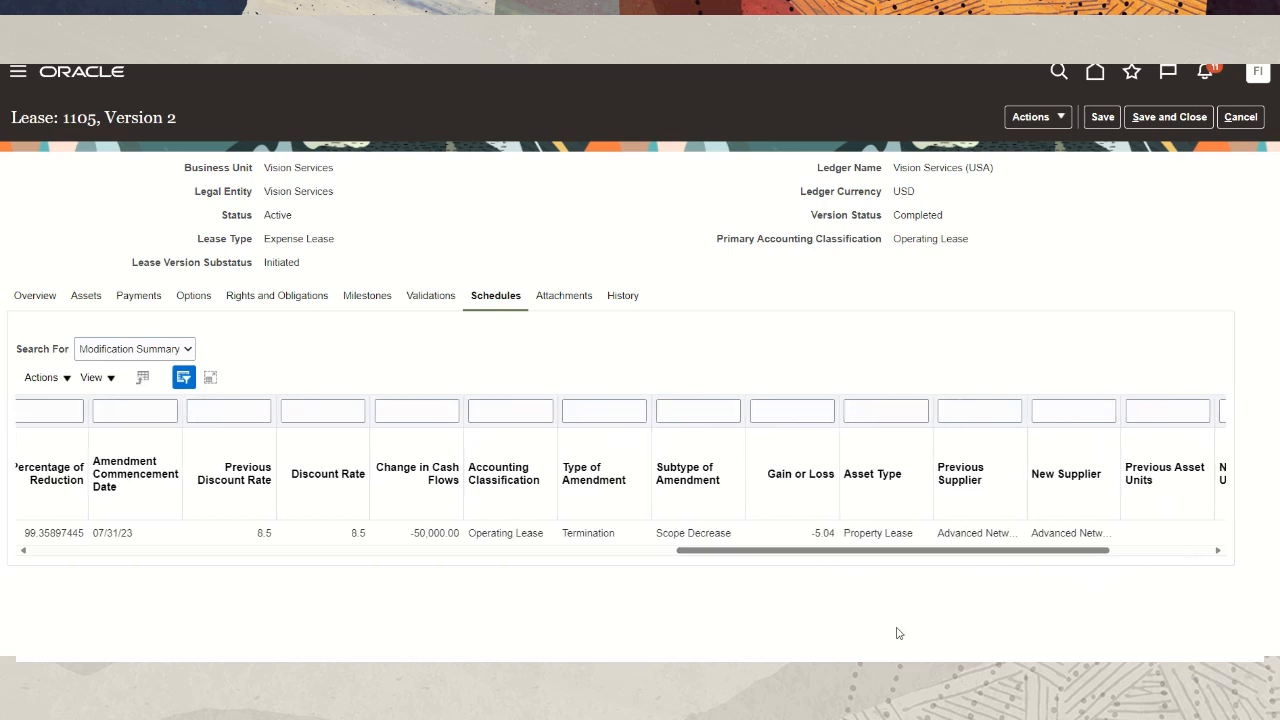